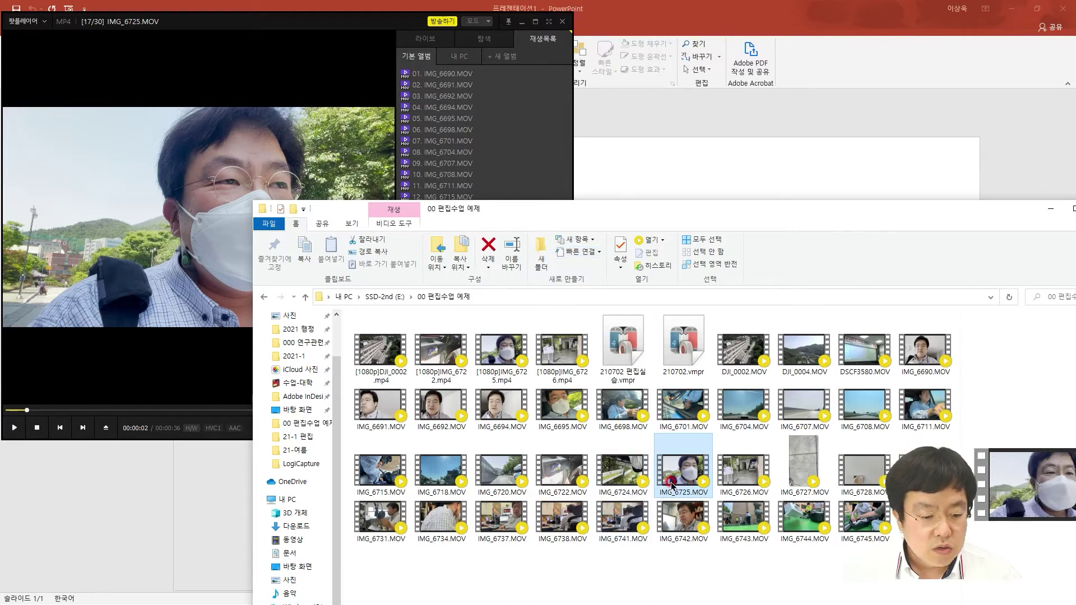
Switch to the IMG_6725 video open in the Windows Photos viewer, play it briefly and pause it on a frame.
{"action": "mouse_move", "coordinate": [670, 449]}
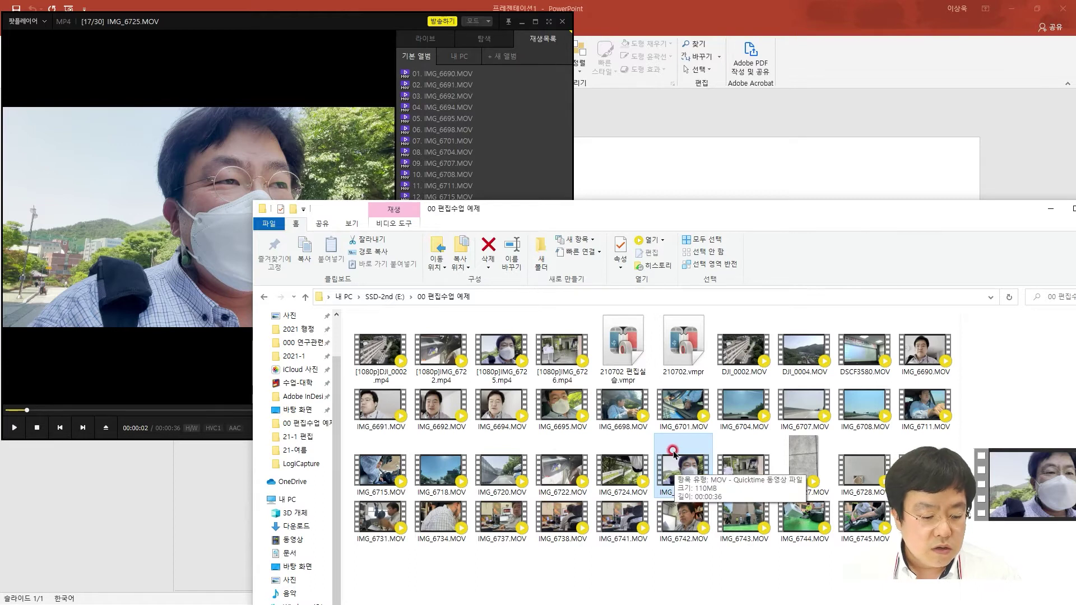
{"action": "key", "text": "alt+Tab"}
{"action": "key", "text": "alt+Tab"}
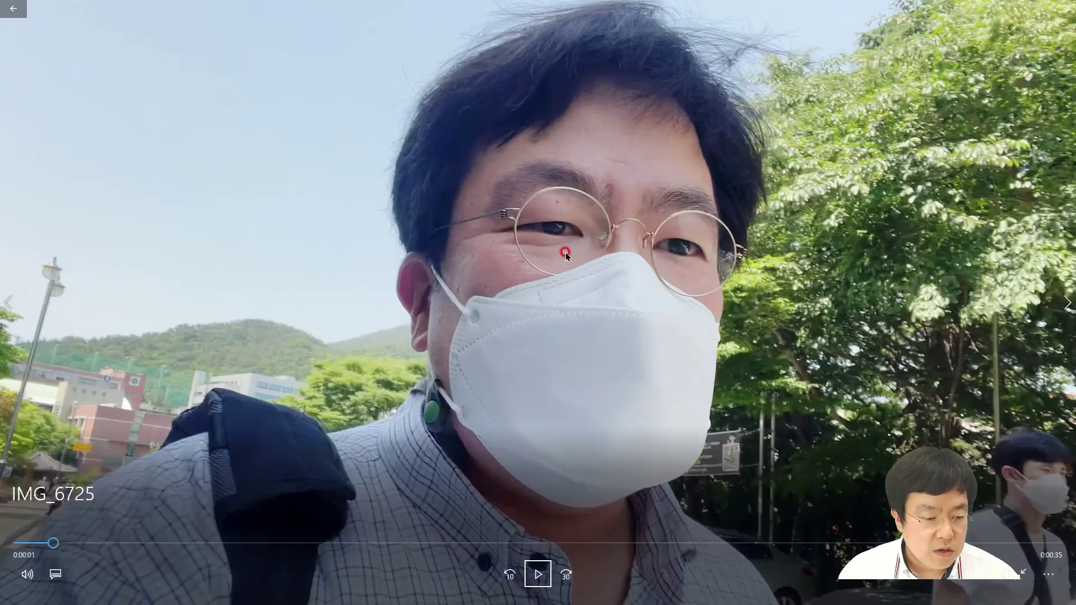
{"action": "left_click", "coordinate": [590, 335]}
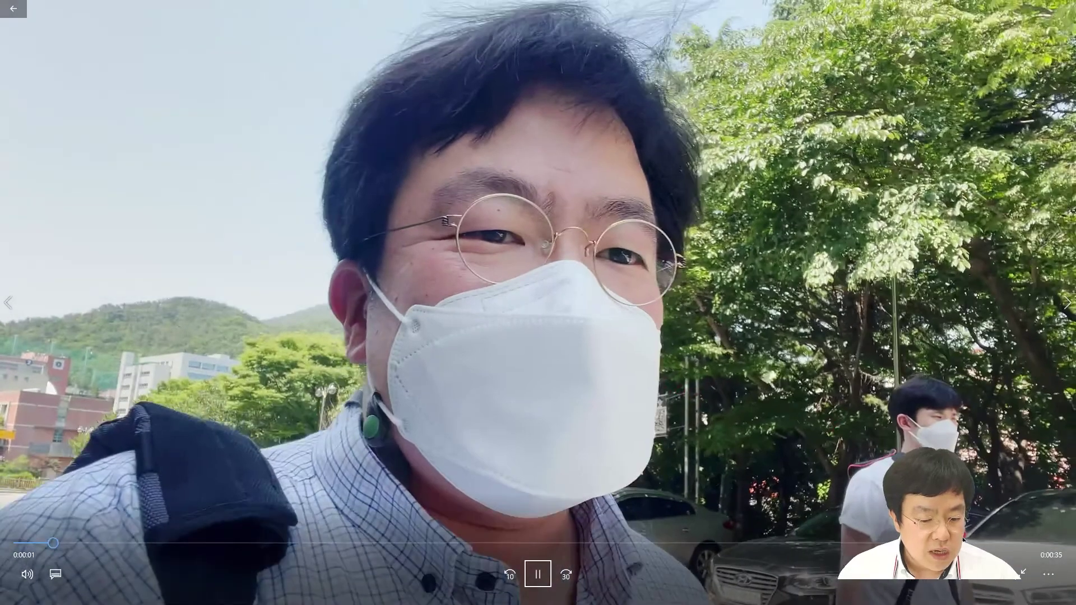
{"action": "key", "text": "space"}
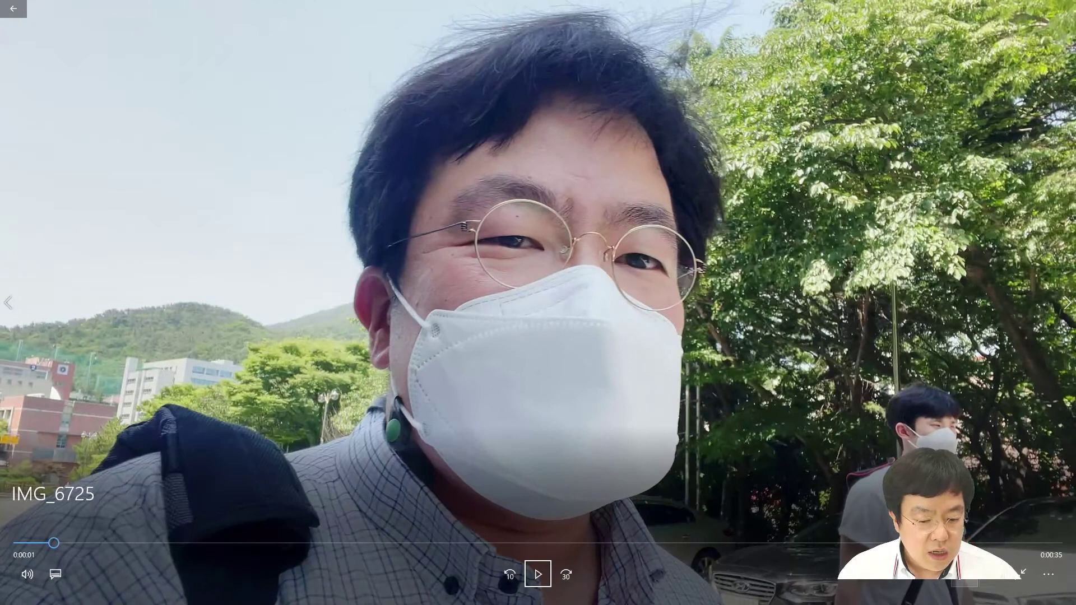
Save a still photo from the IMG_6725 video at a frame showing the face in profile.
{"action": "left_click", "coordinate": [967, 580]}
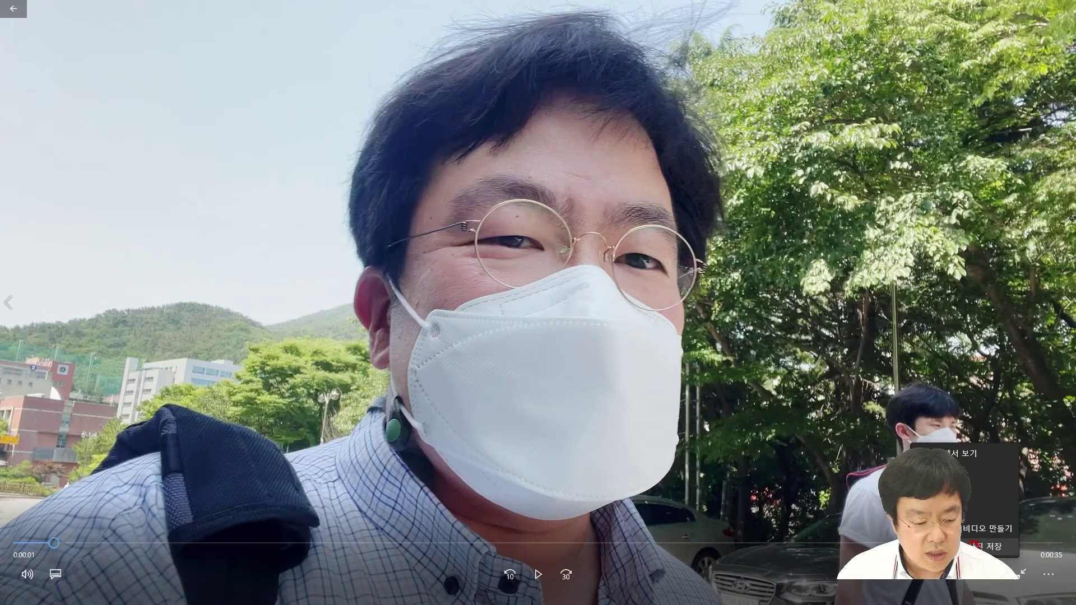
{"action": "left_click", "coordinate": [978, 546]}
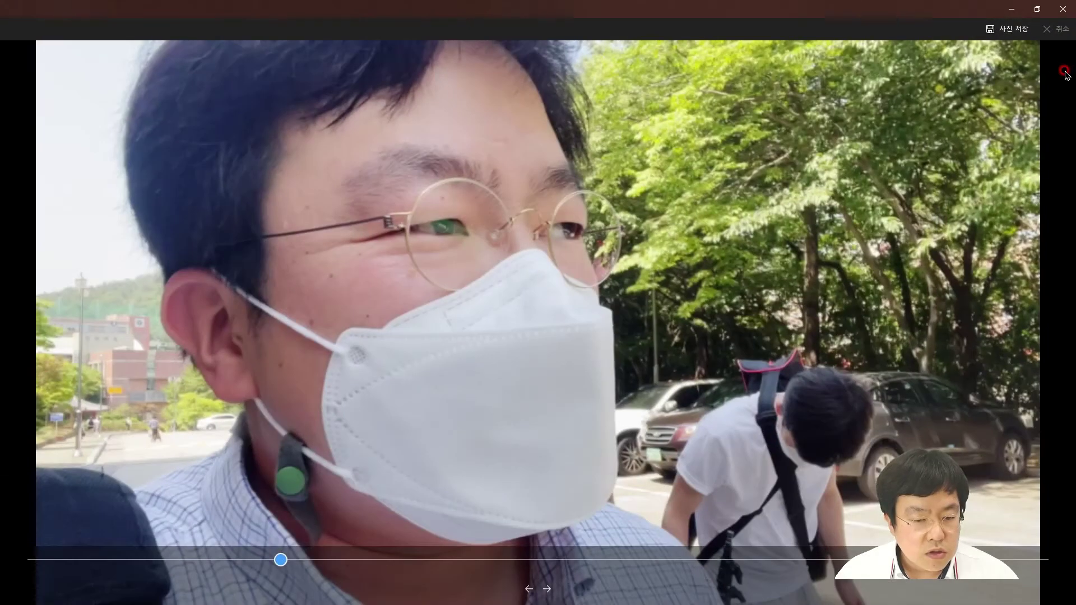
{"action": "left_click", "coordinate": [1012, 30]}
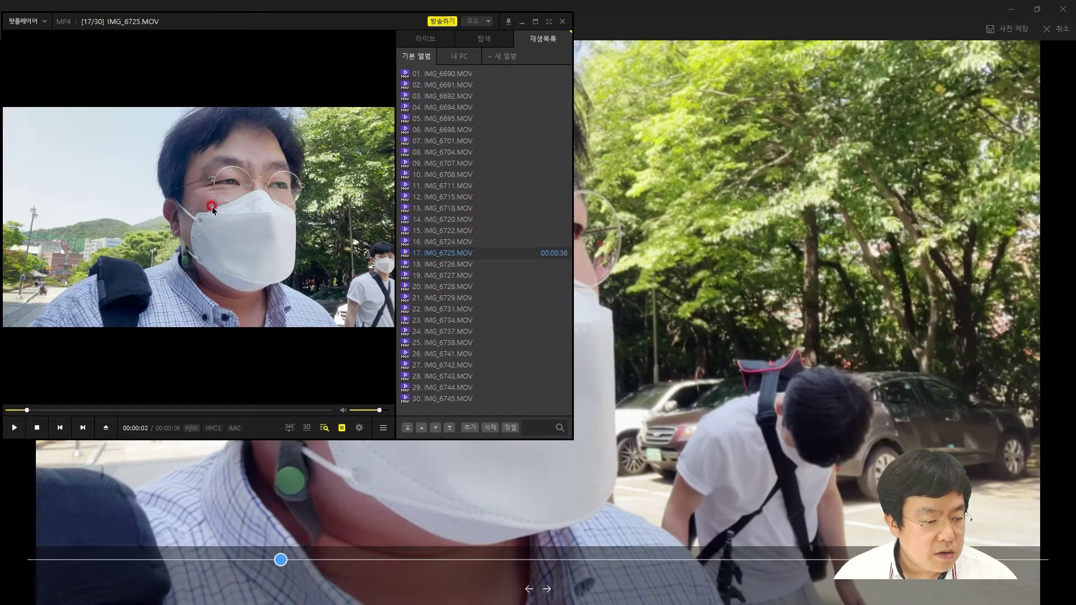
Play and pause IMG_6725.MOV on another frame in PotPlayer and open its video frame capture options.
{"action": "left_click", "coordinate": [237, 197]}
{"action": "left_click", "coordinate": [242, 193]}
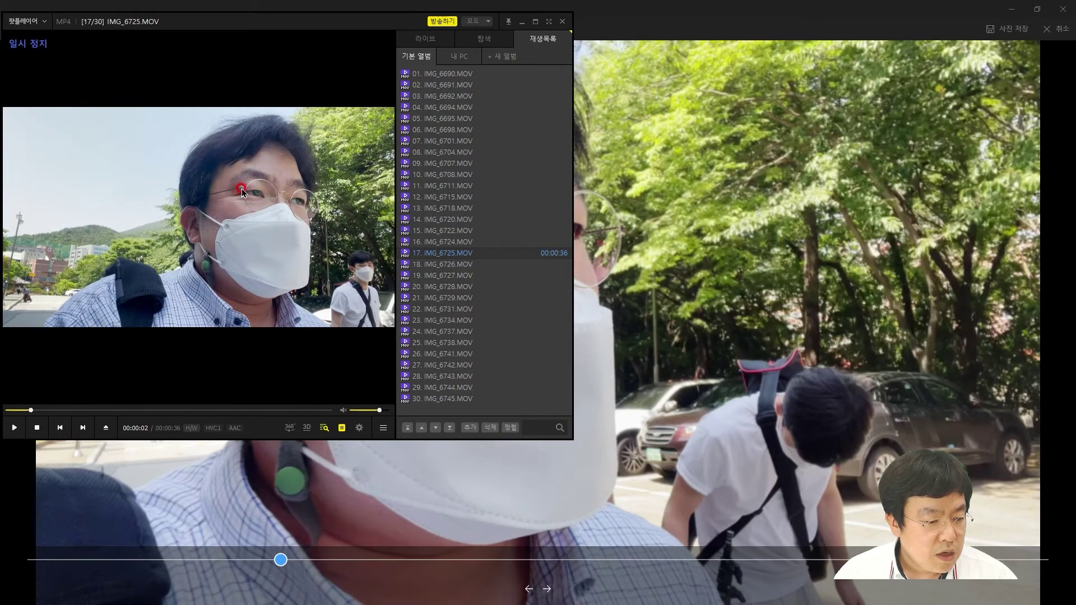
{"action": "right_click", "coordinate": [245, 188]}
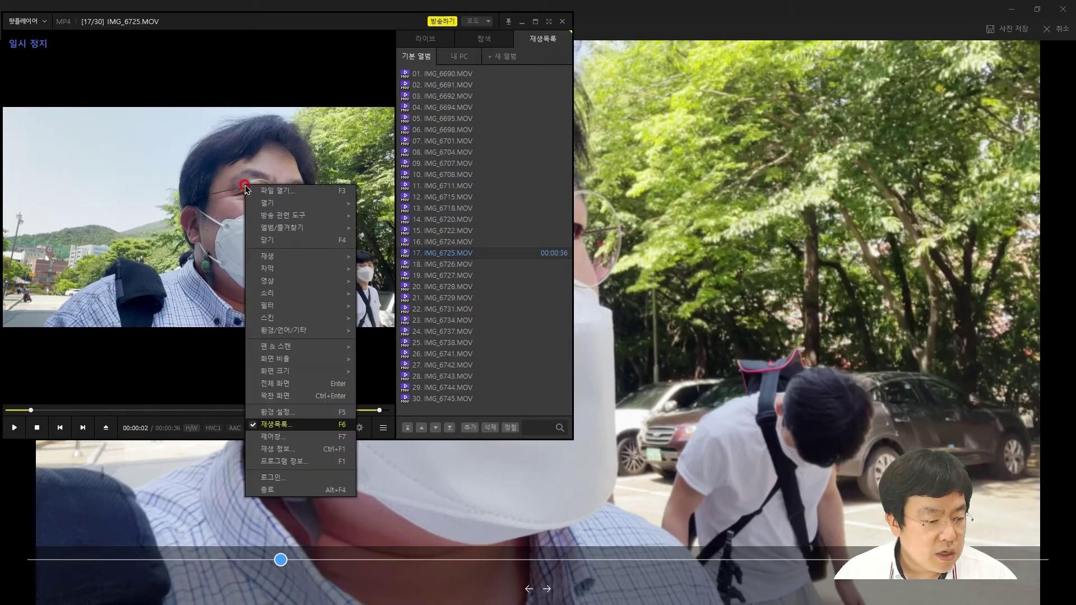
{"action": "left_click", "coordinate": [300, 286]}
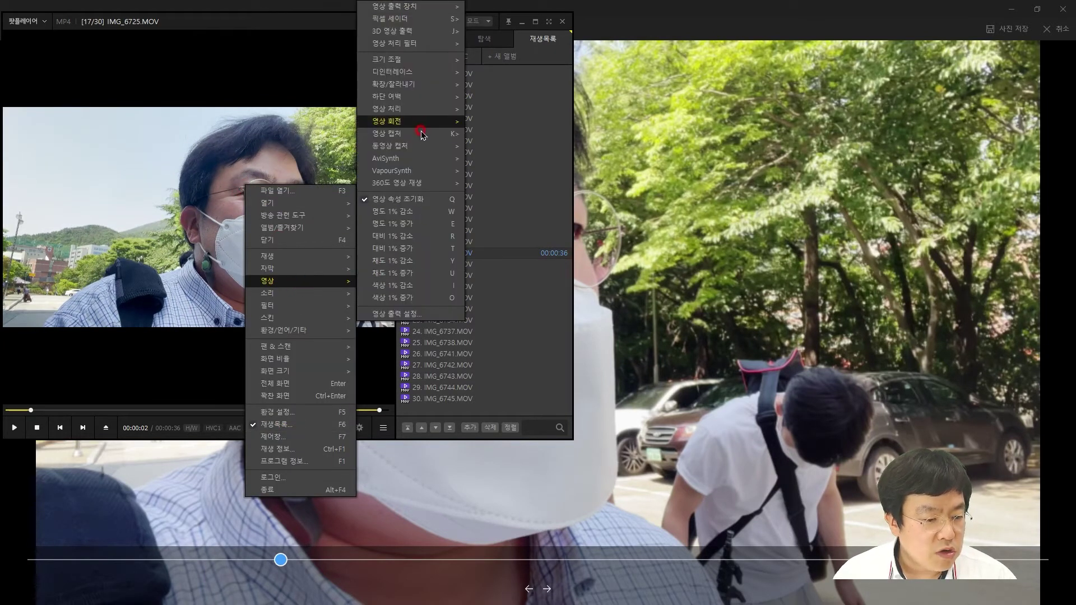
{"action": "left_click", "coordinate": [419, 134]}
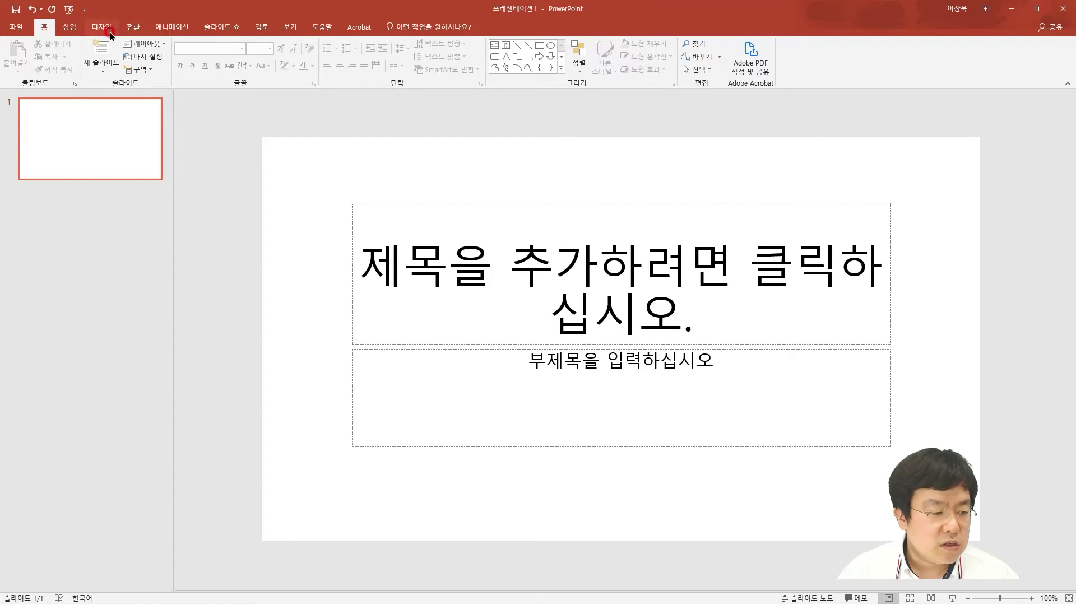
Draw a rectangle covering the whole slide in PowerPoint, 33.87 cm wide and 19.05 cm high.
{"action": "left_click", "coordinate": [69, 27]}
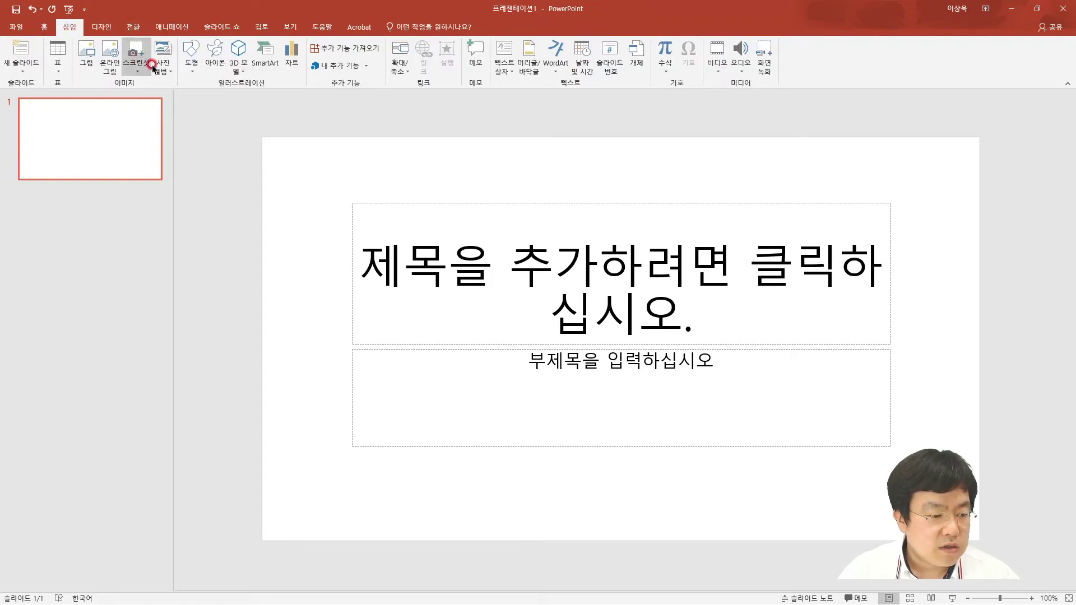
{"action": "left_click", "coordinate": [191, 56]}
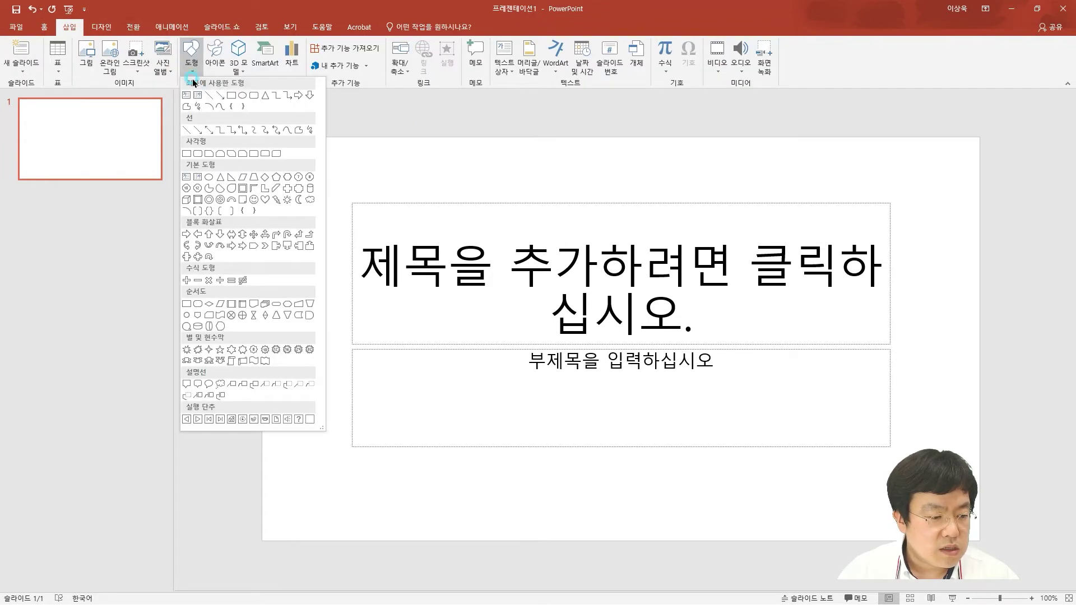
{"action": "left_click", "coordinate": [231, 97]}
{"action": "mouse_move", "coordinate": [250, 127]}
{"action": "left_mouse_down"}
{"action": "mouse_move", "coordinate": [521, 343]}
{"action": "mouse_move", "coordinate": [964, 569]}
{"action": "mouse_move", "coordinate": [979, 531]}
{"action": "mouse_move", "coordinate": [979, 542]}
{"action": "left_mouse_up"}
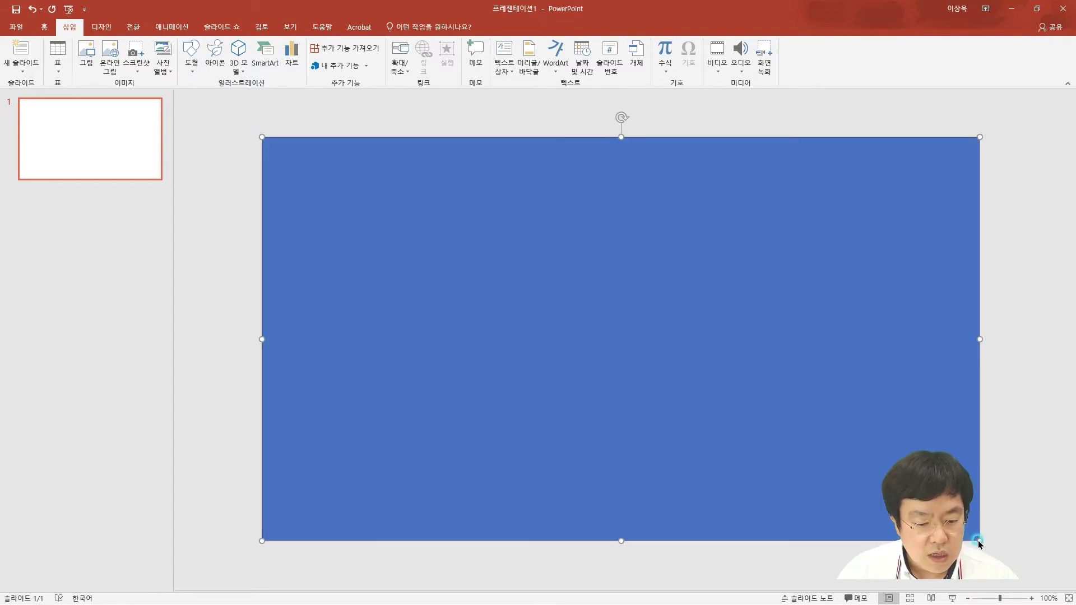
Fill the slide-sized rectangle with white and set its outline color to dark blue.
{"action": "left_click", "coordinate": [409, 45]}
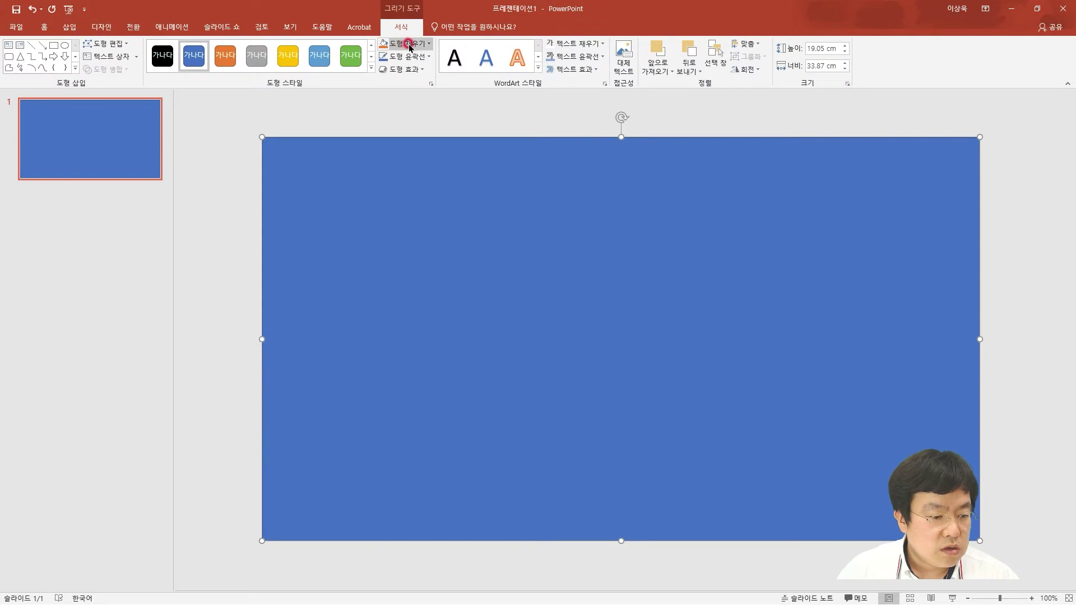
{"action": "left_click", "coordinate": [426, 45]}
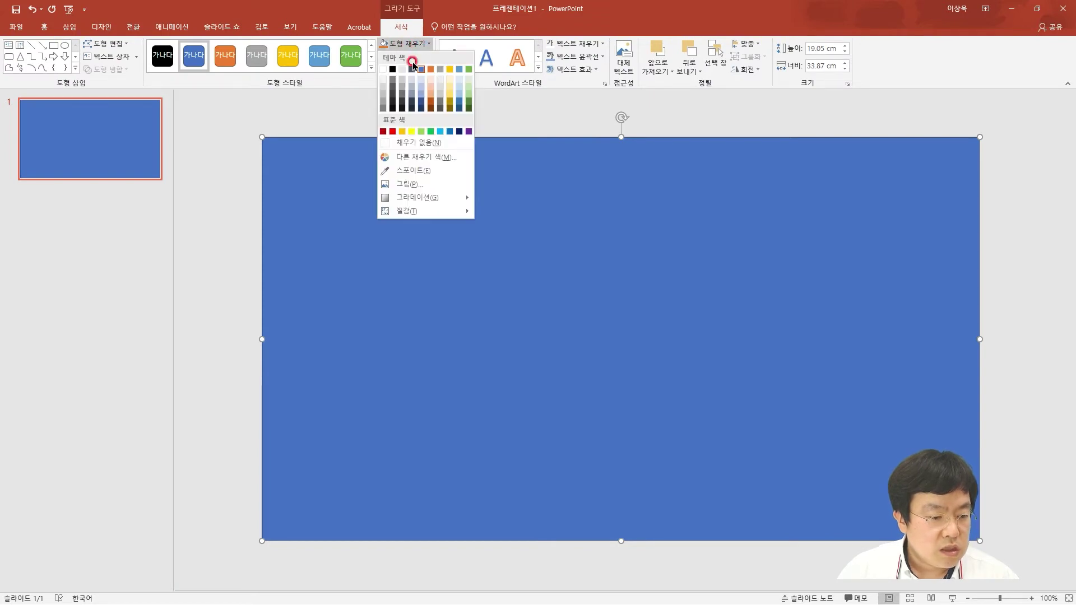
{"action": "left_click", "coordinate": [384, 70]}
{"action": "left_click", "coordinate": [403, 61]}
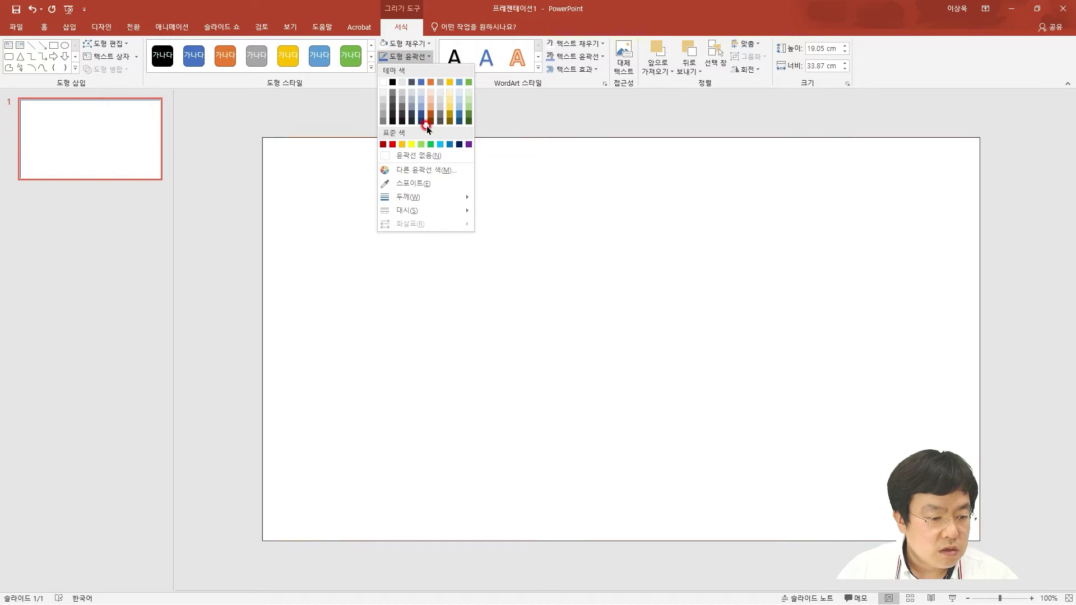
{"action": "left_click", "coordinate": [421, 121]}
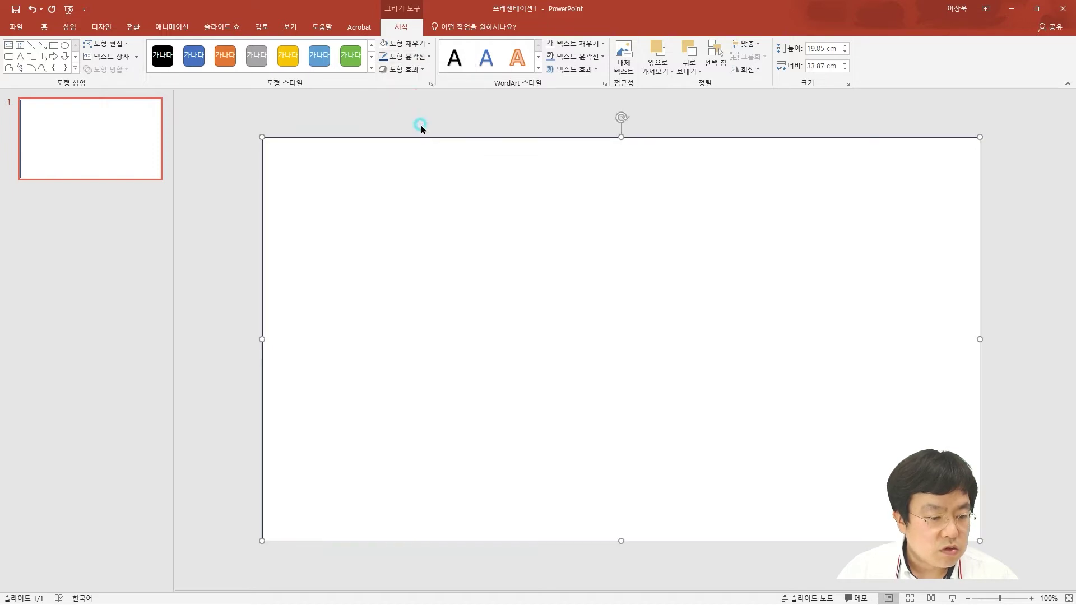
Set the rectangle's outline width to 15 pt through the detailed line settings and deselect the shape.
{"action": "left_click", "coordinate": [423, 62]}
{"action": "left_click", "coordinate": [427, 197]}
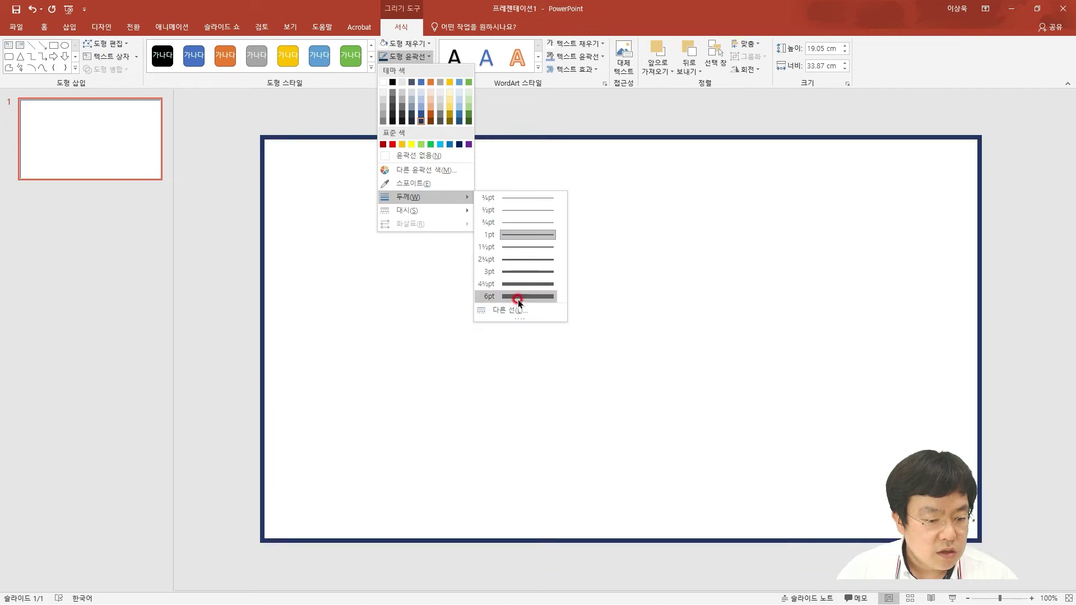
{"action": "left_click", "coordinate": [511, 310]}
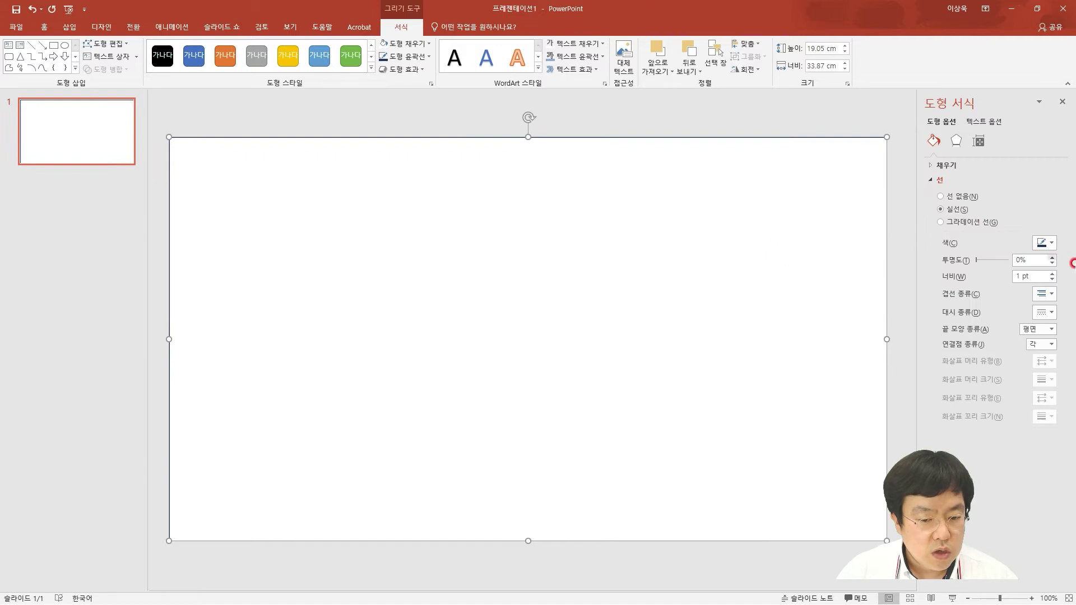
{"action": "left_click_drag", "start_coordinate": [1031, 275], "coordinate": [986, 276]}
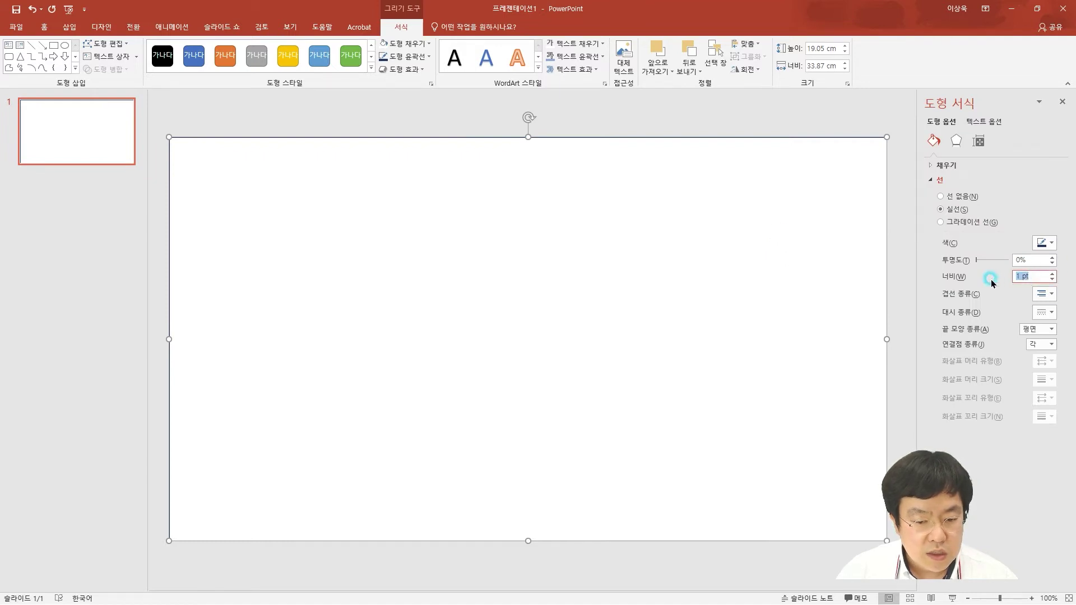
{"action": "type", "text": "15"}
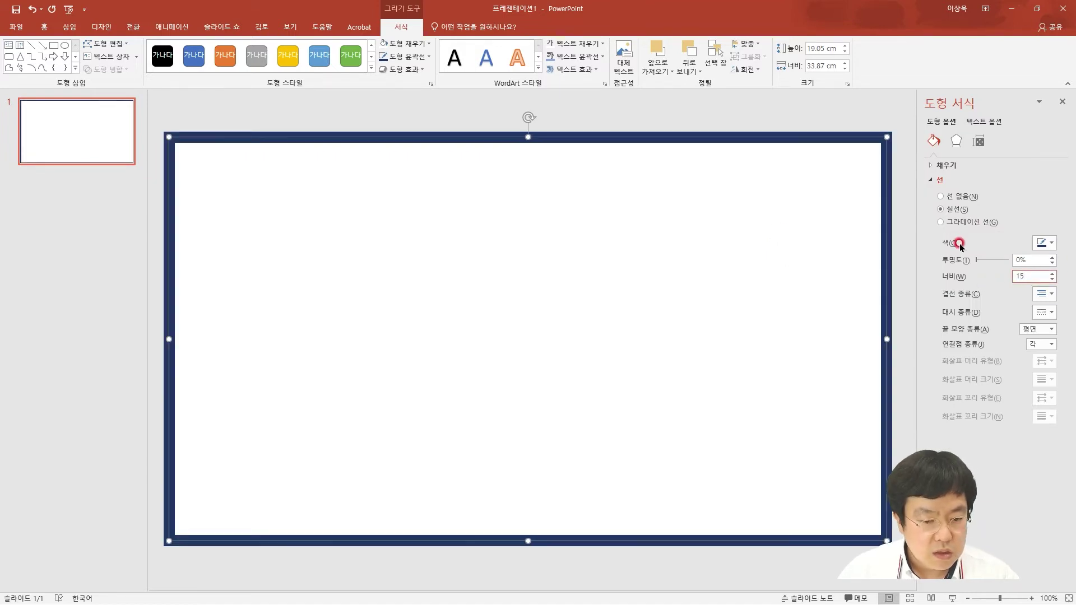
{"action": "left_click", "coordinate": [676, 113]}
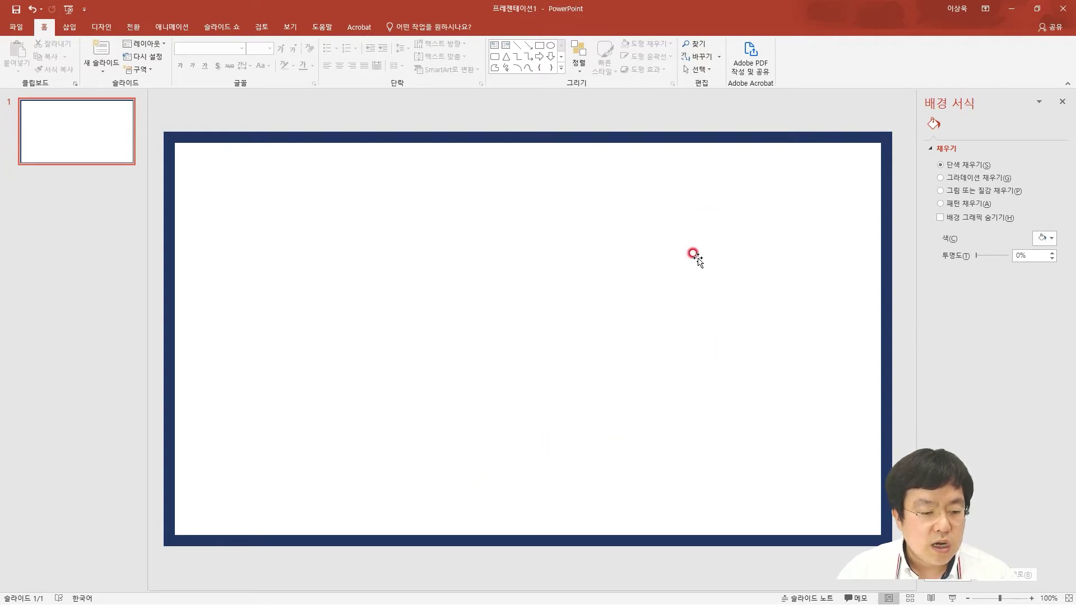
Insert the IMG_6725_Moment.jpg picture from the 00 편집수업 예제 folder onto the framed slide.
{"action": "key", "text": "alt+Tab"}
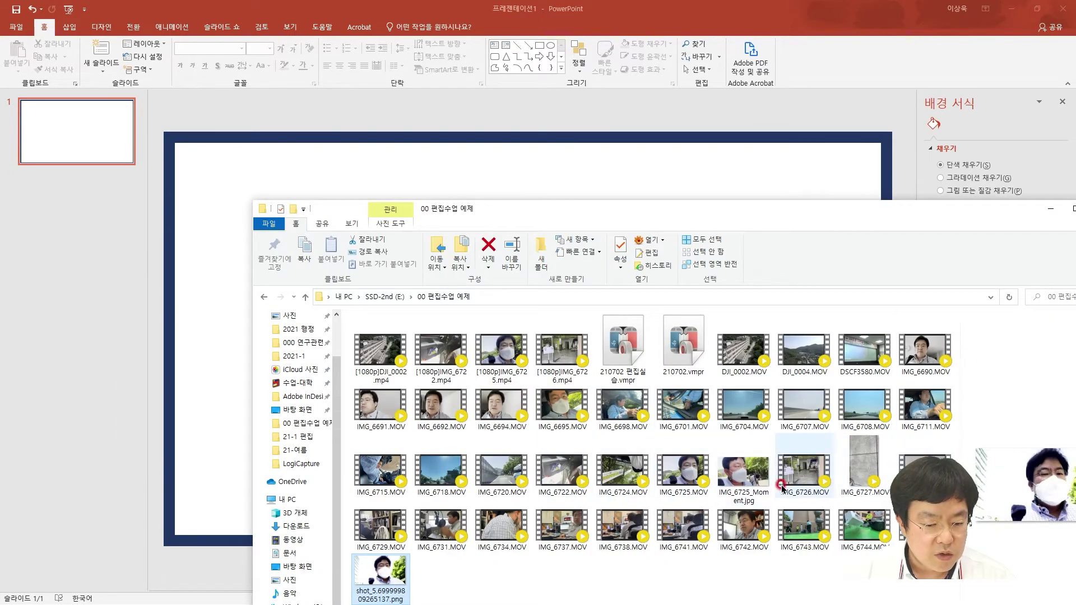
{"action": "left_click", "coordinate": [745, 478]}
{"action": "left_click_drag", "start_coordinate": [745, 478], "coordinate": [468, 178]}
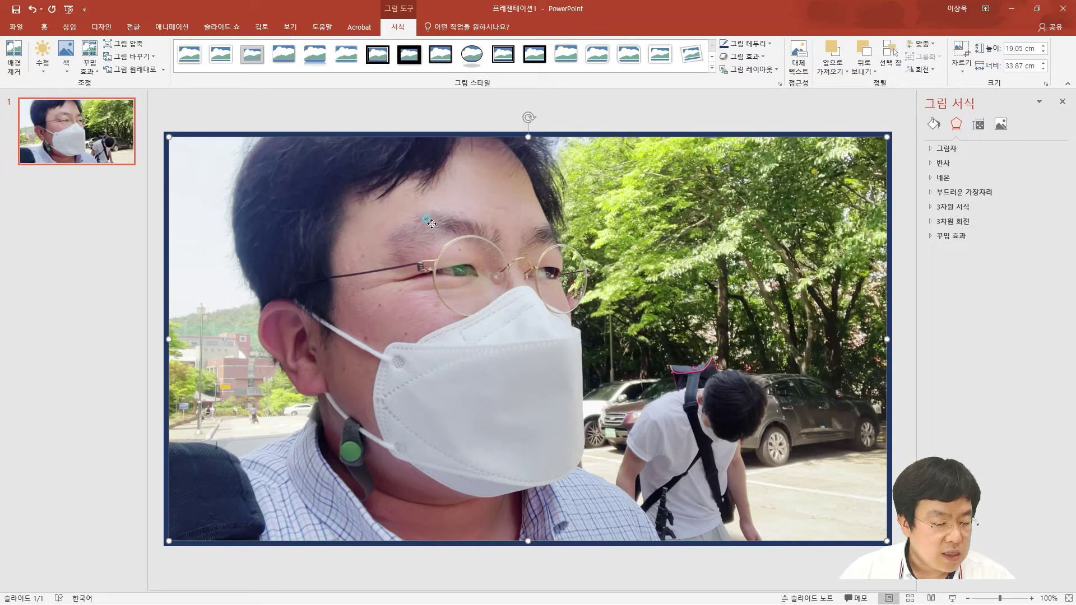
Run Remove Background on the inserted IMG_6725_Moment picture.
{"action": "left_click", "coordinate": [395, 32]}
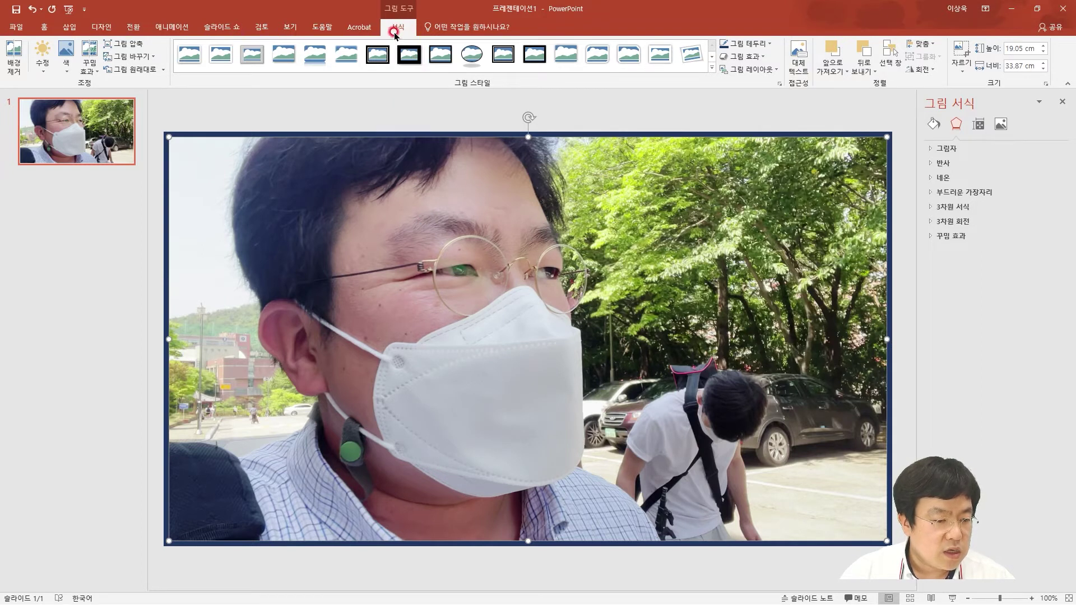
{"action": "left_click", "coordinate": [8, 53]}
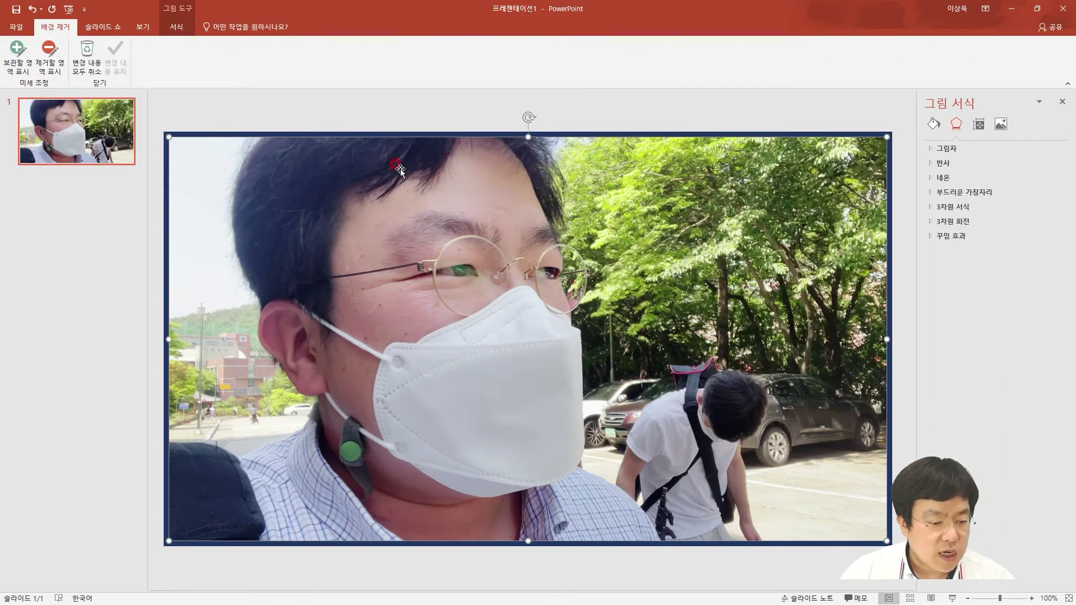
{"action": "left_click", "coordinate": [484, 459]}
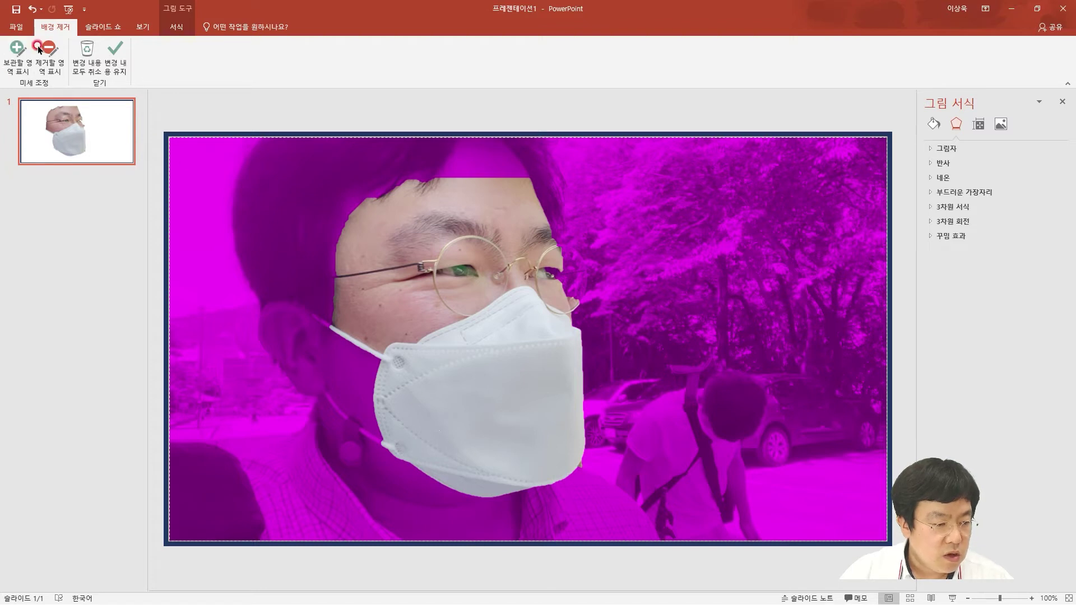
Mark the man's head, neck and shoulders as areas to keep by tracing around his outline and across the mask.
{"action": "left_click", "coordinate": [49, 76]}
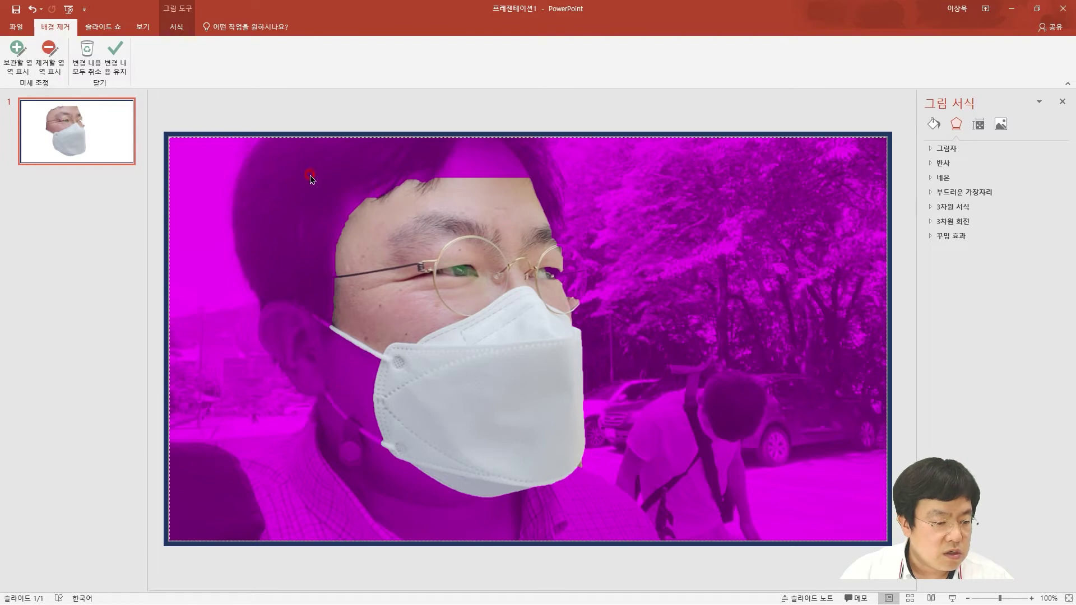
{"action": "left_click", "coordinate": [19, 53]}
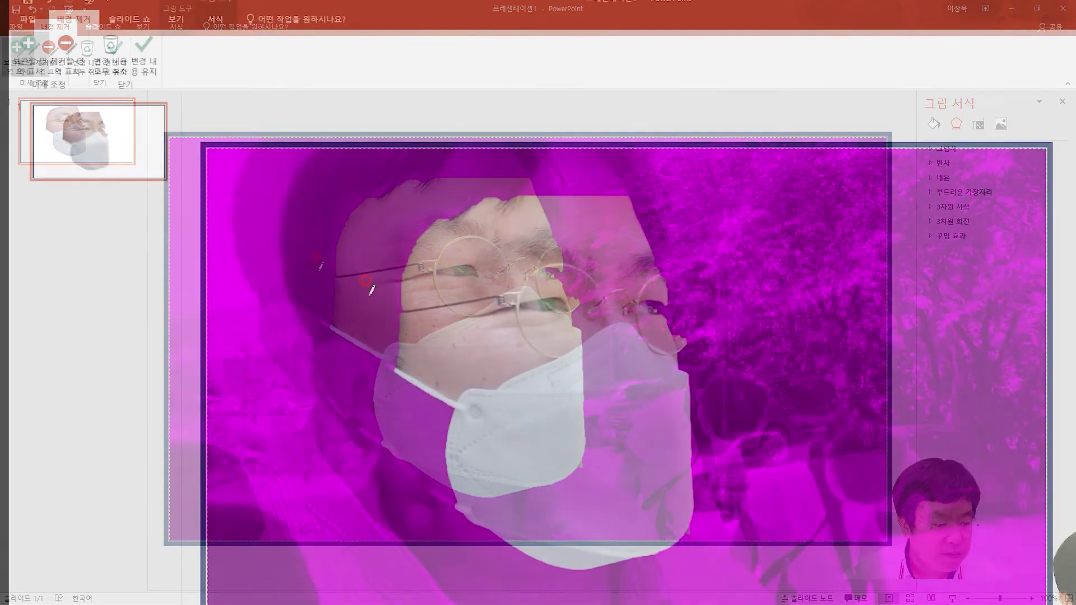
{"action": "mouse_move", "coordinate": [312, 297]}
{"action": "left_mouse_down"}
{"action": "mouse_move", "coordinate": [317, 172]}
{"action": "mouse_move", "coordinate": [468, 169]}
{"action": "left_mouse_up"}
{"action": "left_click_drag", "start_coordinate": [563, 188], "coordinate": [562, 188]}
{"action": "mouse_move", "coordinate": [603, 313]}
{"action": "left_mouse_down"}
{"action": "mouse_move", "coordinate": [674, 512]}
{"action": "mouse_move", "coordinate": [748, 604]}
{"action": "left_mouse_up"}
{"action": "mouse_move", "coordinate": [227, 604]}
{"action": "left_mouse_down"}
{"action": "mouse_move", "coordinate": [303, 524]}
{"action": "mouse_move", "coordinate": [355, 383]}
{"action": "left_mouse_up"}
{"action": "mouse_move", "coordinate": [318, 312]}
{"action": "left_mouse_down"}
{"action": "mouse_move", "coordinate": [408, 144]}
{"action": "mouse_move", "coordinate": [598, 168]}
{"action": "mouse_move", "coordinate": [630, 260]}
{"action": "mouse_move", "coordinate": [666, 440]}
{"action": "mouse_move", "coordinate": [660, 494]}
{"action": "left_mouse_up"}
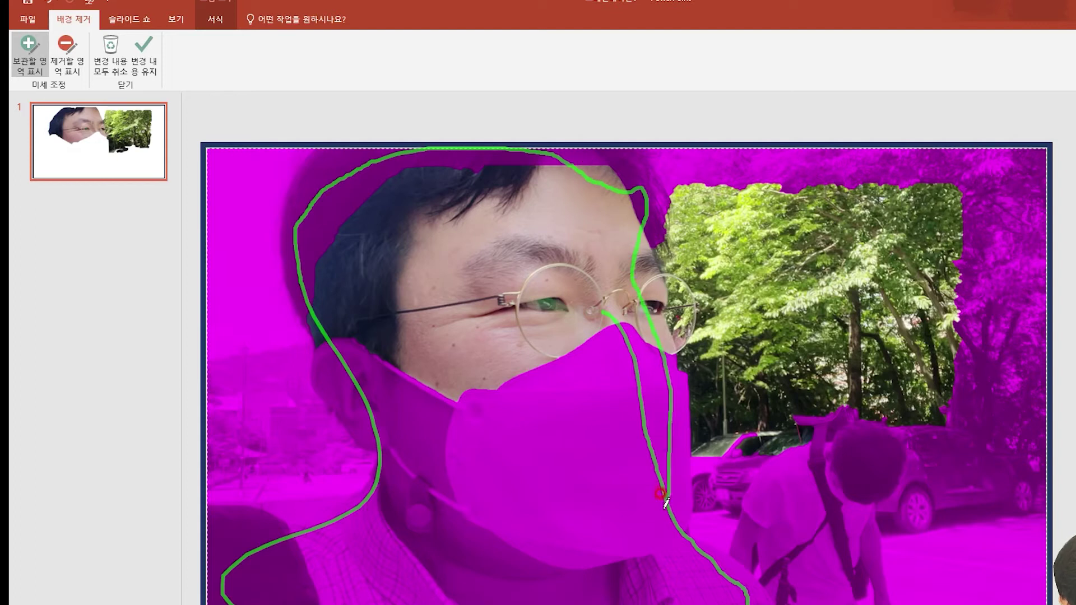
Mark the missing part of the mask and the hair at the top of the head as areas to keep.
{"action": "mouse_move", "coordinate": [499, 372]}
{"action": "left_mouse_down"}
{"action": "mouse_move", "coordinate": [336, 565]}
{"action": "mouse_move", "coordinate": [606, 427]}
{"action": "mouse_move", "coordinate": [507, 372]}
{"action": "mouse_move", "coordinate": [513, 353]}
{"action": "left_mouse_up"}
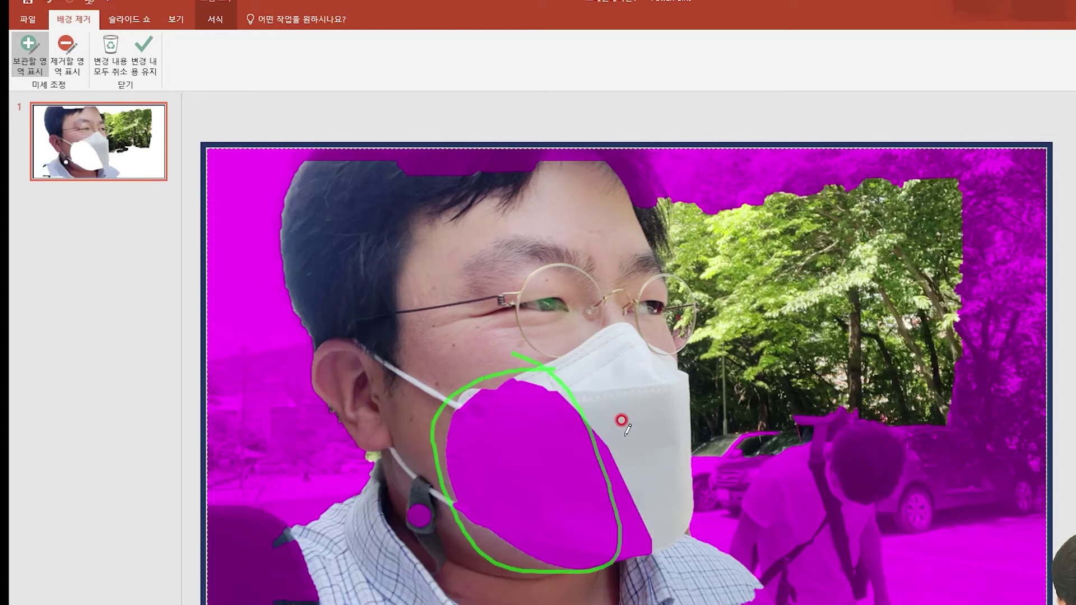
{"action": "mouse_move", "coordinate": [585, 440]}
{"action": "left_mouse_down"}
{"action": "mouse_move", "coordinate": [610, 498]}
{"action": "mouse_move", "coordinate": [490, 498]}
{"action": "left_mouse_up"}
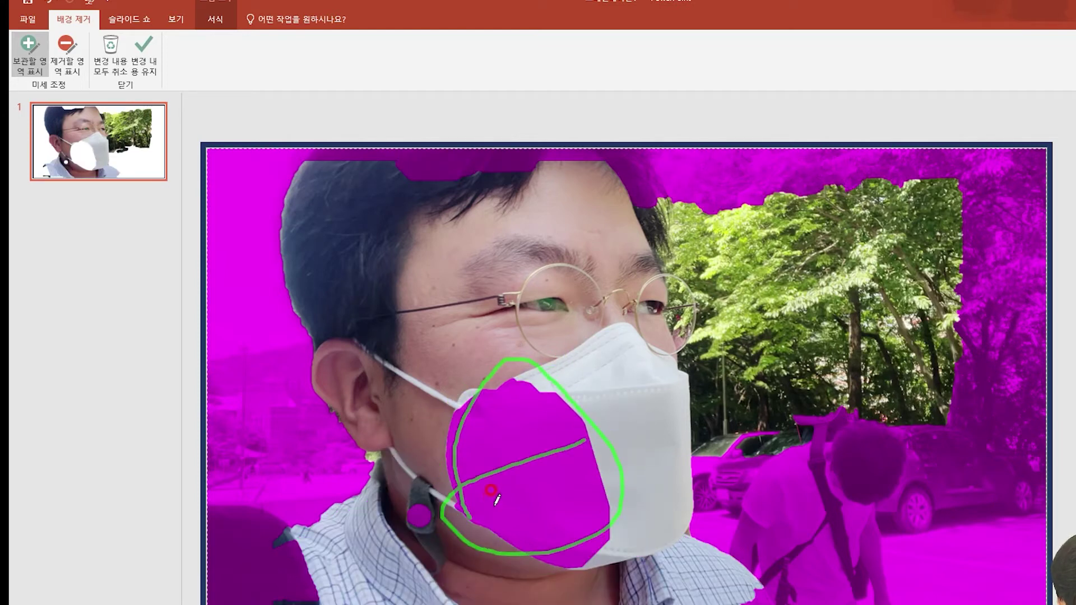
{"action": "left_click_drag", "start_coordinate": [372, 151], "coordinate": [376, 171]}
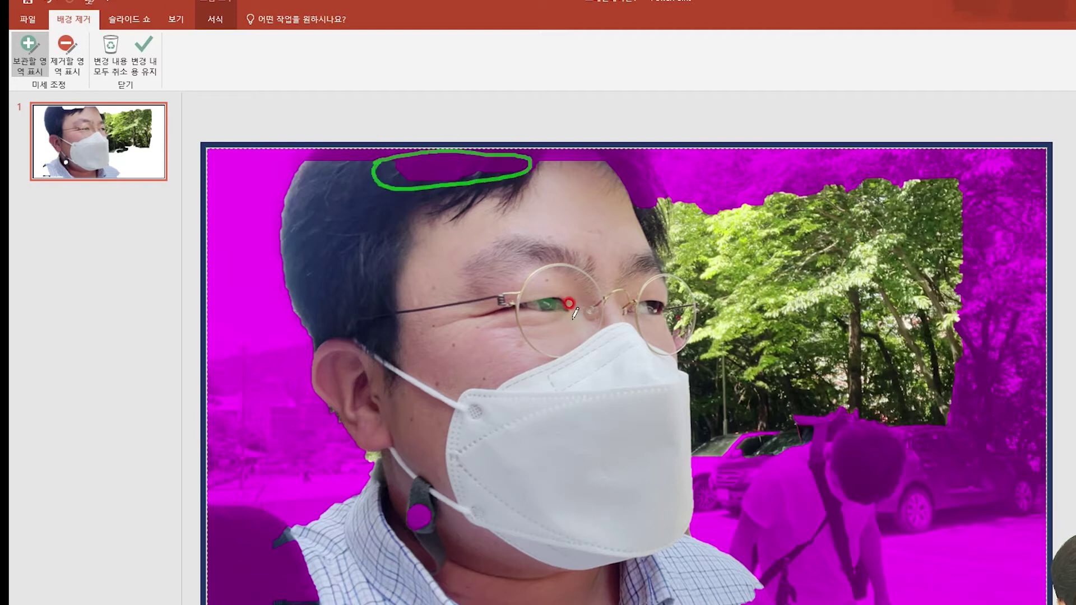
Mark the trees beside the face, the patch over the shoulder strap and the spot below the ear as areas to remove.
{"action": "left_click", "coordinate": [64, 48]}
{"action": "mouse_move", "coordinate": [674, 146]}
{"action": "left_mouse_down"}
{"action": "mouse_move", "coordinate": [721, 451]}
{"action": "mouse_move", "coordinate": [777, 130]}
{"action": "mouse_move", "coordinate": [1058, 336]}
{"action": "left_mouse_up"}
{"action": "mouse_move", "coordinate": [305, 549]}
{"action": "left_mouse_down"}
{"action": "mouse_move", "coordinate": [292, 603]}
{"action": "mouse_move", "coordinate": [299, 541]}
{"action": "left_mouse_up"}
{"action": "left_click_drag", "start_coordinate": [411, 526], "coordinate": [420, 507]}
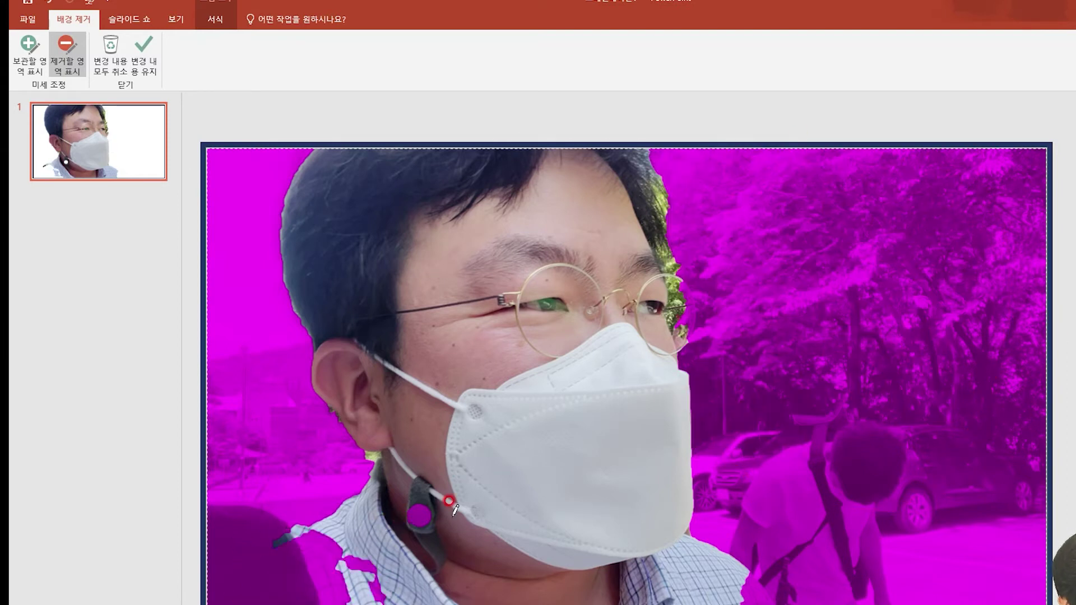
Finish the background removal and shrink the cutout picture to about 10 × 17.8 cm in the slide's lower-left corner.
{"action": "left_click", "coordinate": [456, 386]}
{"action": "left_click", "coordinate": [485, 550]}
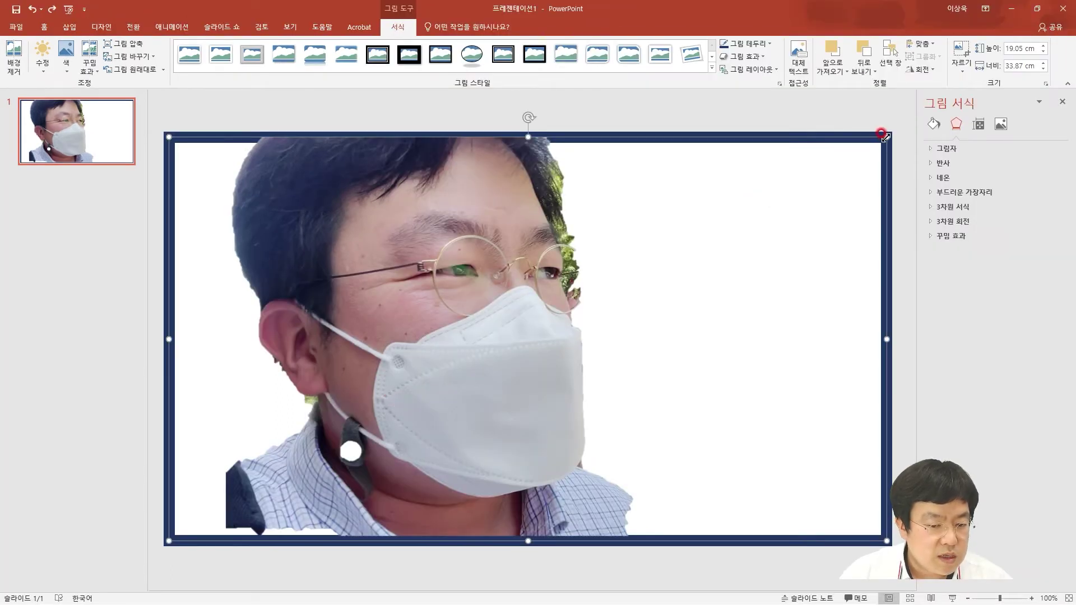
{"action": "left_click_drag", "start_coordinate": [885, 137], "coordinate": [498, 328]}
{"action": "left_click_drag", "start_coordinate": [348, 432], "coordinate": [351, 435]}
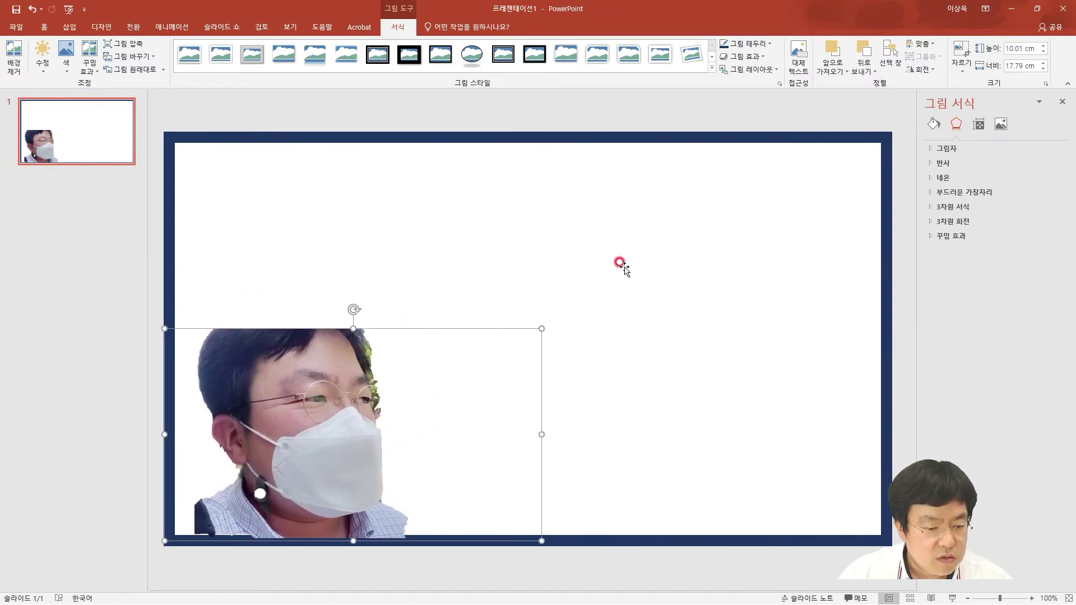
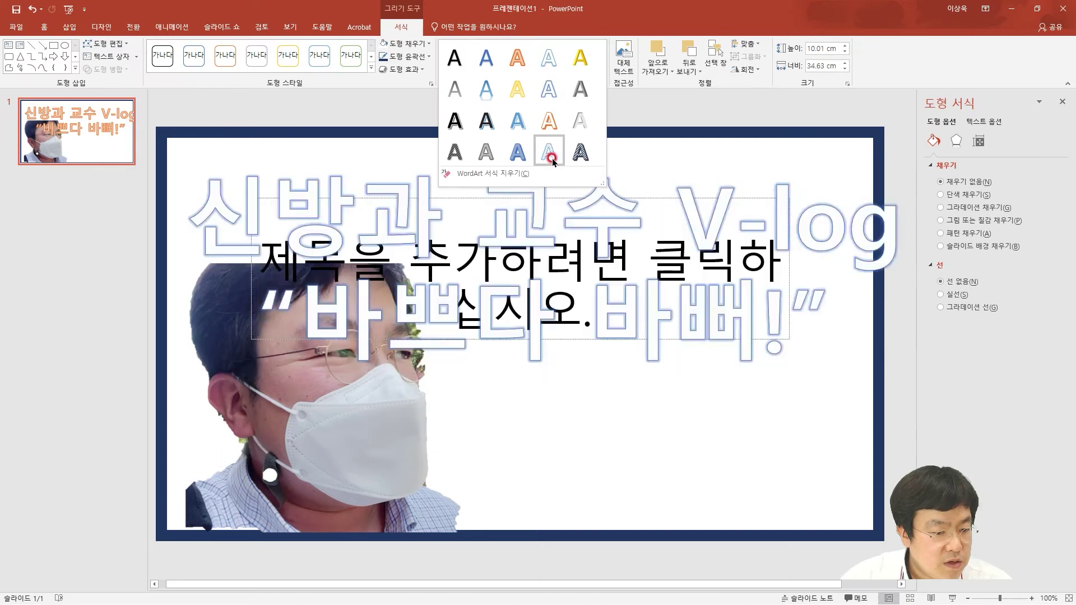
Give the V-log title a blue WordArt style with a black outline and gradient fill, and move it up to the slide's top edge.
{"action": "left_click", "coordinate": [514, 124]}
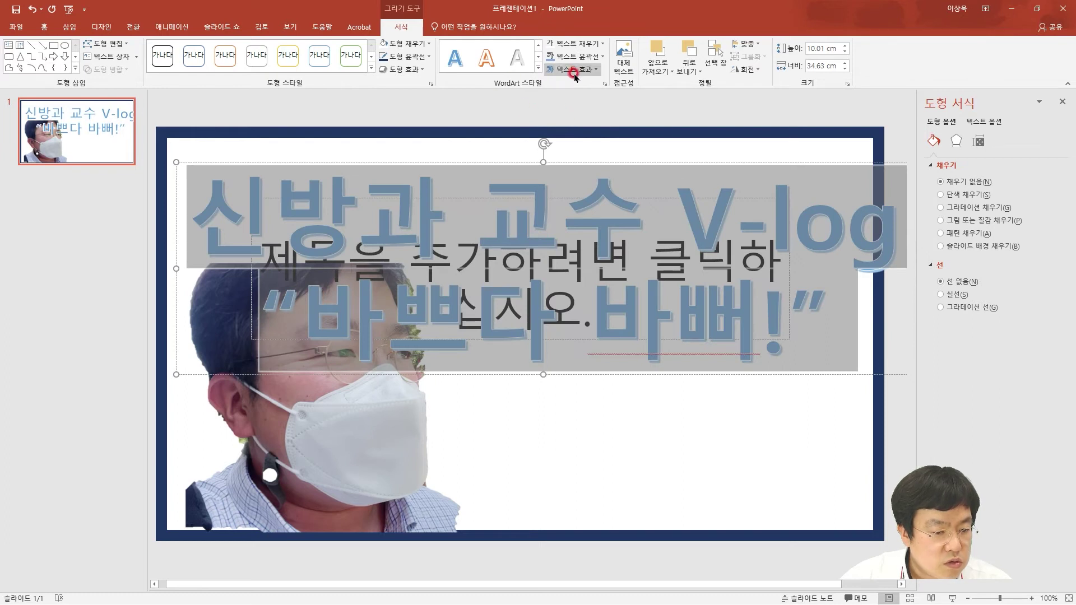
{"action": "left_click", "coordinate": [601, 56]}
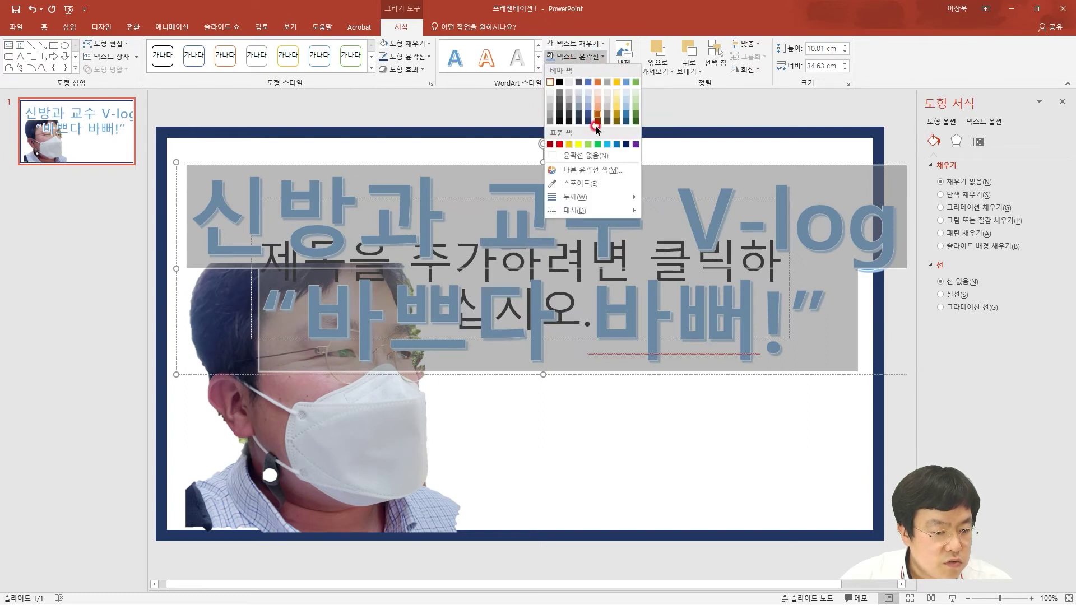
{"action": "left_click", "coordinate": [558, 83]}
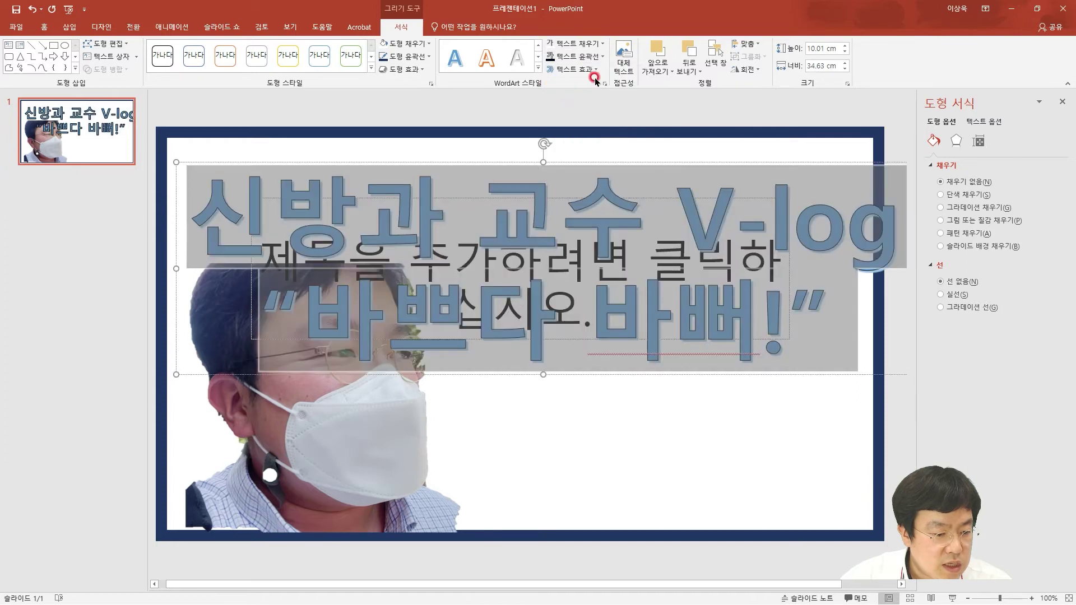
{"action": "left_click", "coordinate": [602, 44]}
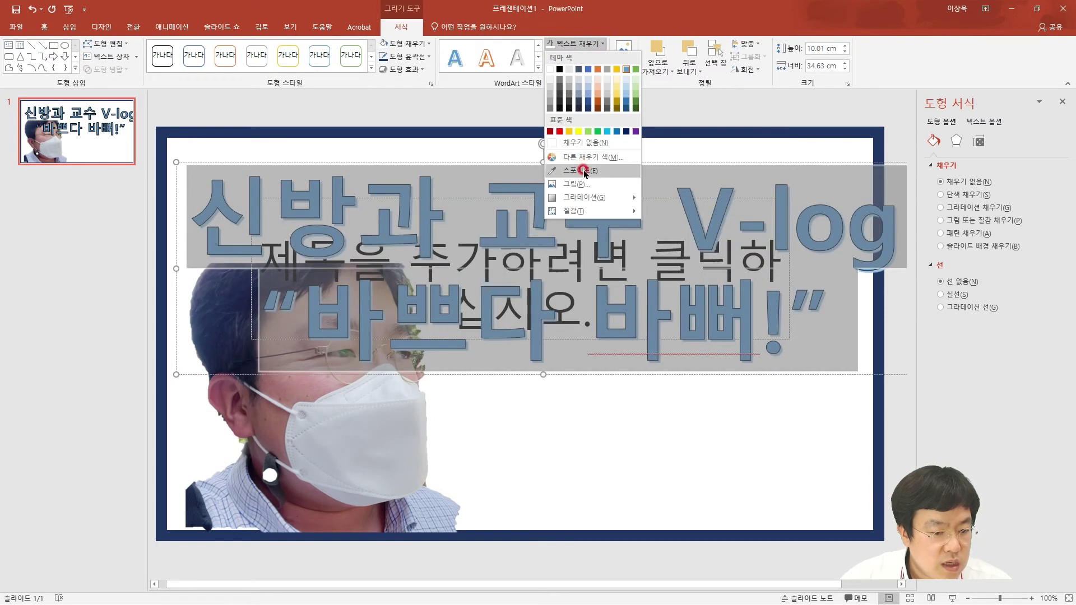
{"action": "left_click", "coordinate": [653, 224]}
{"action": "left_click_drag", "start_coordinate": [652, 224], "coordinate": [621, 143]}
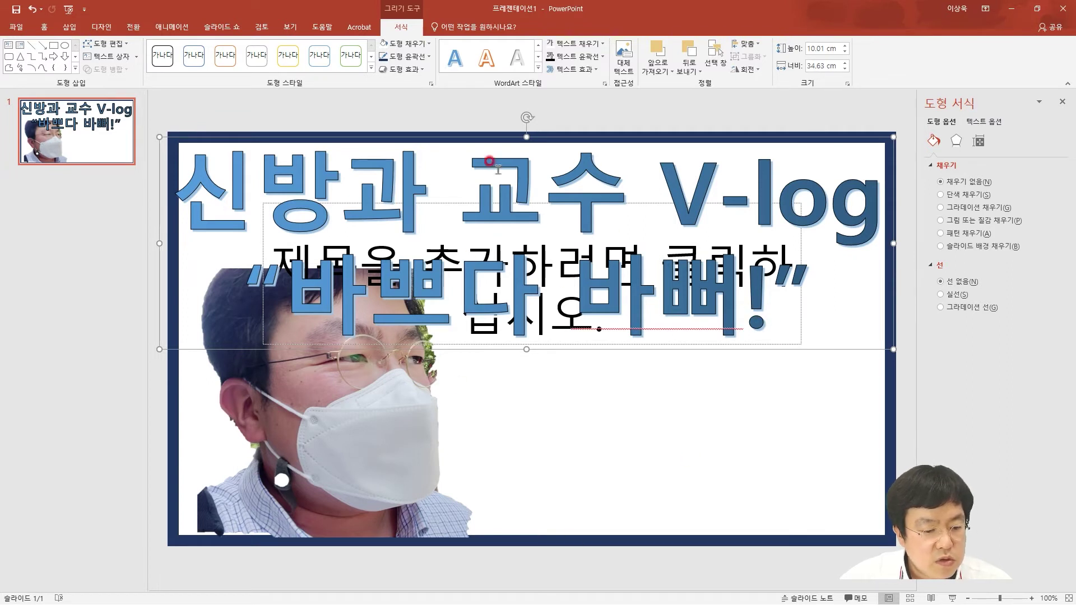
Start saving the presentation under a new name in the 00 편집수업 예제 folder on drive E.
{"action": "left_click", "coordinate": [16, 26]}
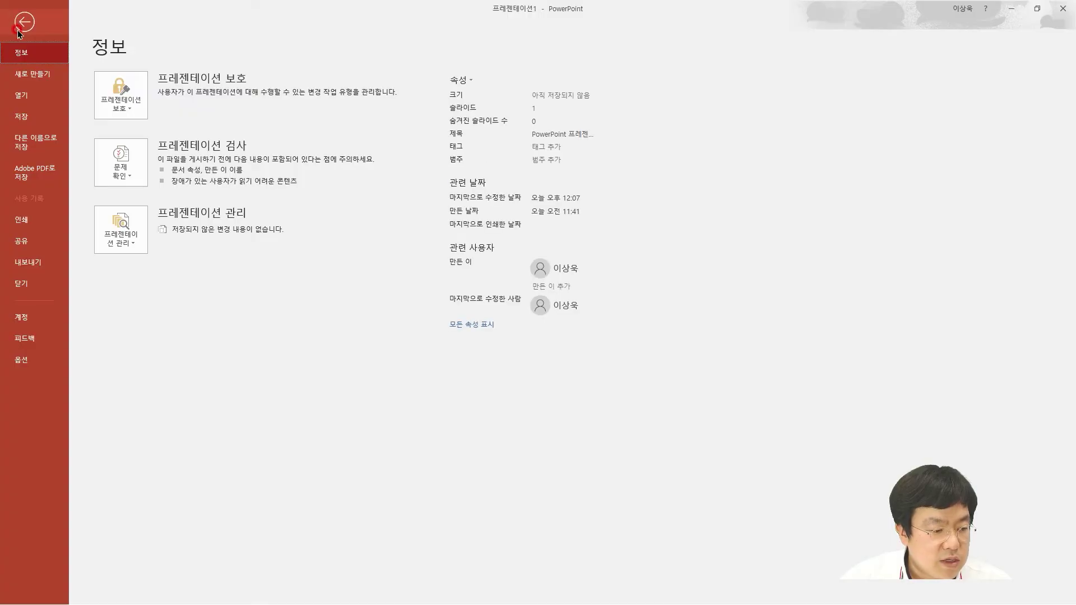
{"action": "left_click", "coordinate": [45, 144]}
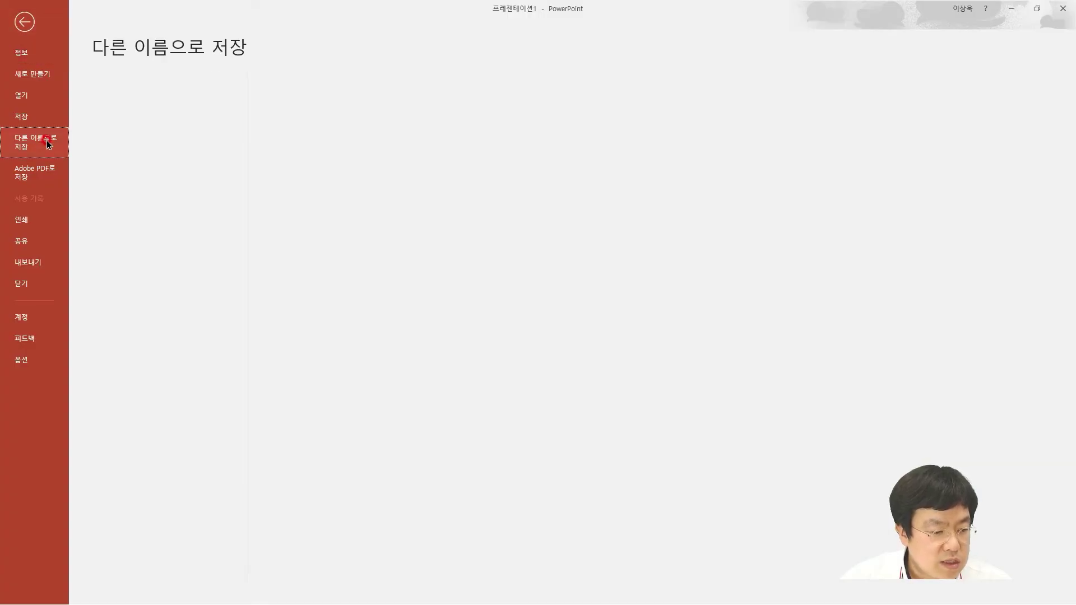
{"action": "left_click", "coordinate": [387, 143]}
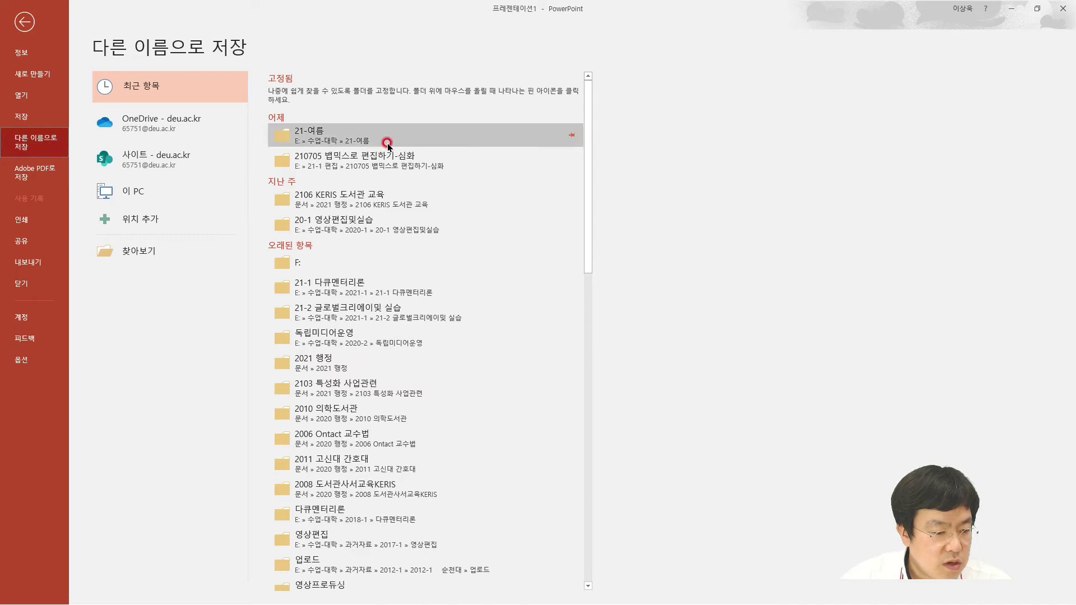
{"action": "double_click", "coordinate": [154, 209]}
{"action": "double_click", "coordinate": [119, 224]}
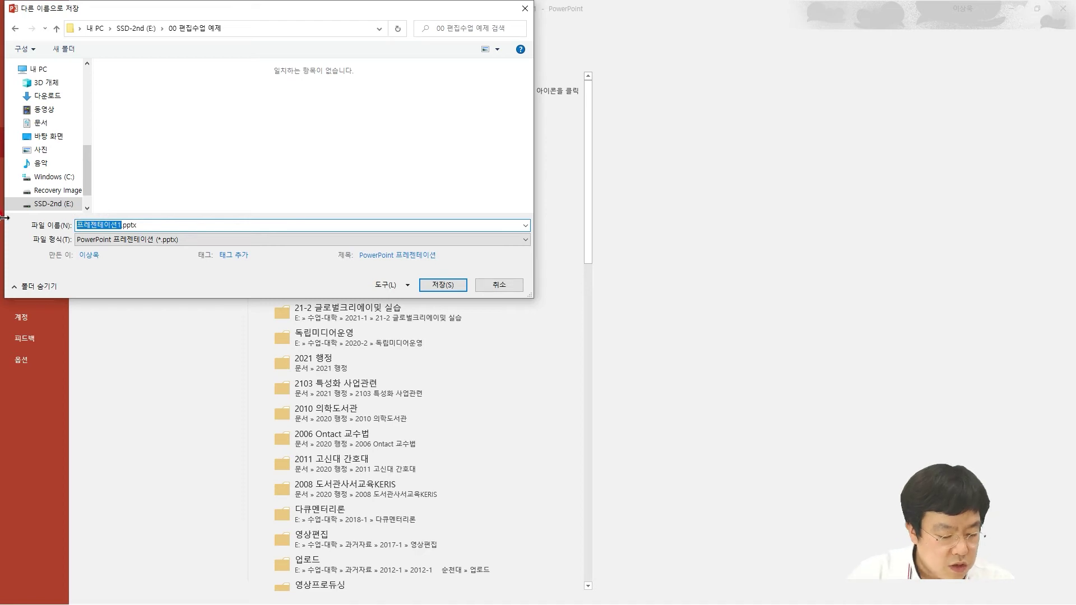
Name the file 썸네일, choose the PNG format and export only the current slide.
{"action": "type", "text": "썸네일"}
{"action": "left_click", "coordinate": [112, 240]}
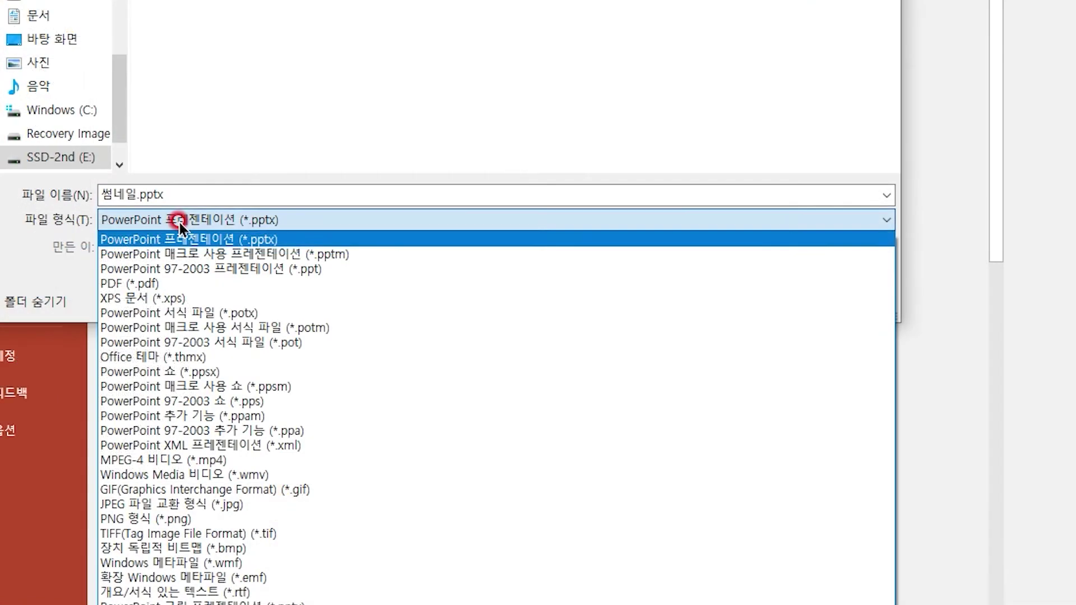
{"action": "left_click", "coordinate": [176, 529]}
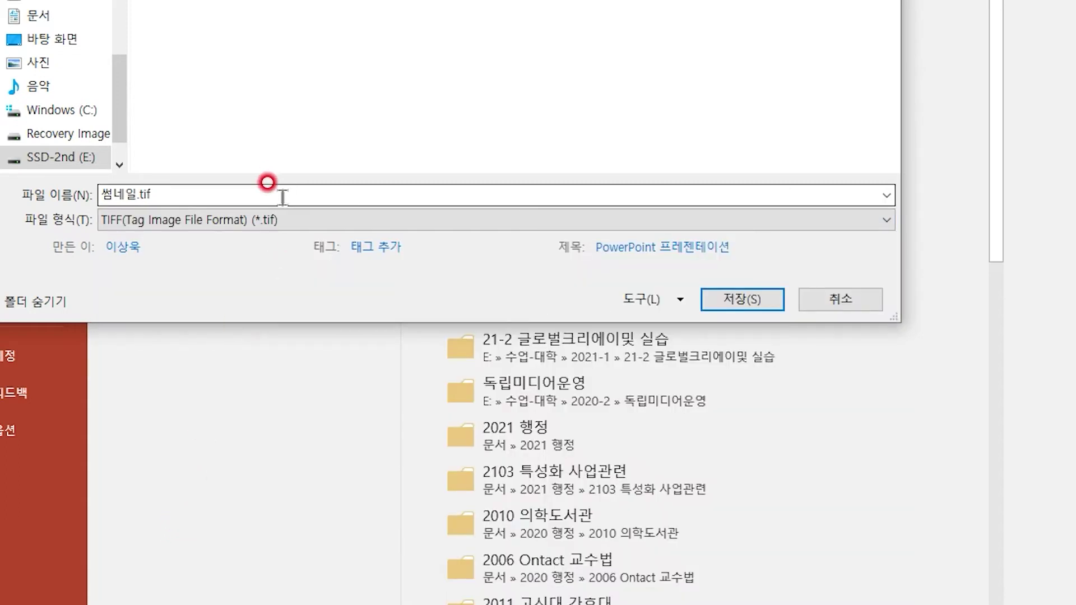
{"action": "left_click", "coordinate": [247, 225]}
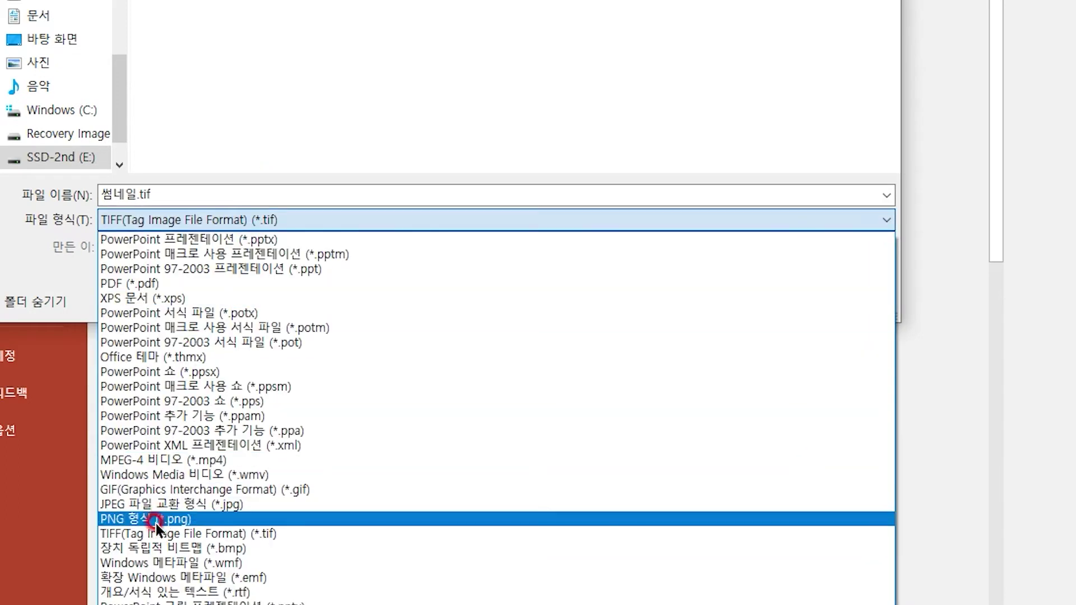
{"action": "left_click", "coordinate": [156, 522]}
{"action": "left_click", "coordinate": [679, 297]}
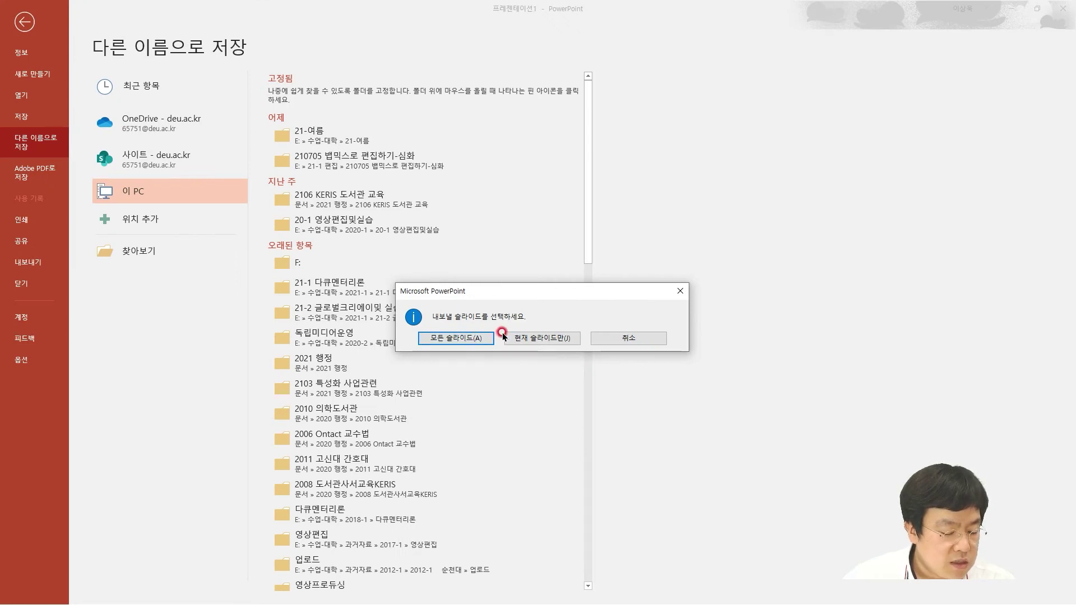
{"action": "left_click", "coordinate": [546, 337]}
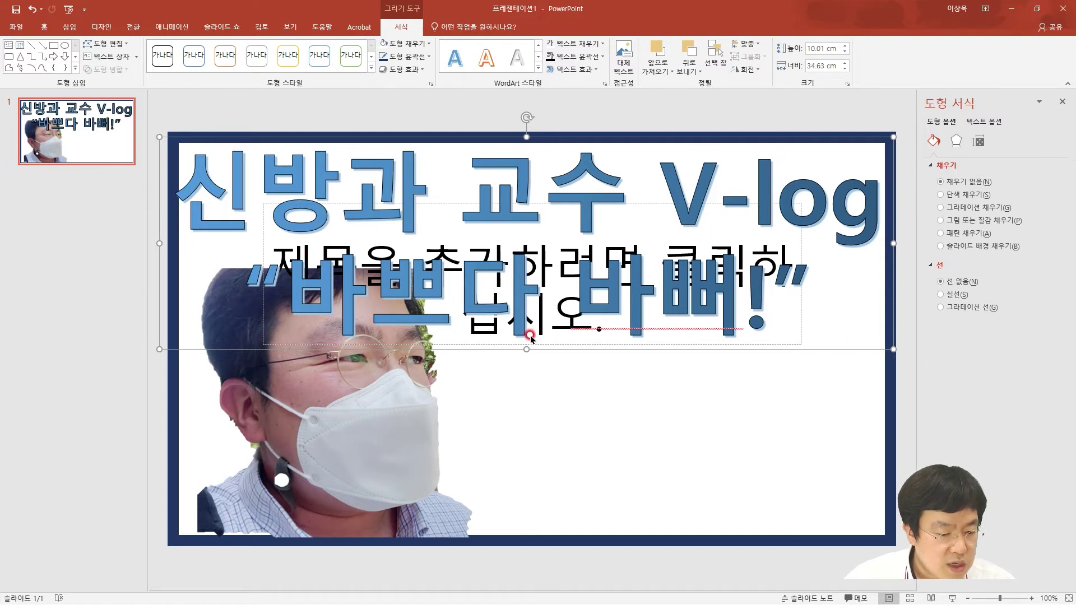
Switch to File Explorer and locate the exported 썸네일.png in the 00 편집수업 예제 folder.
{"action": "key", "text": "alt+Tab"}
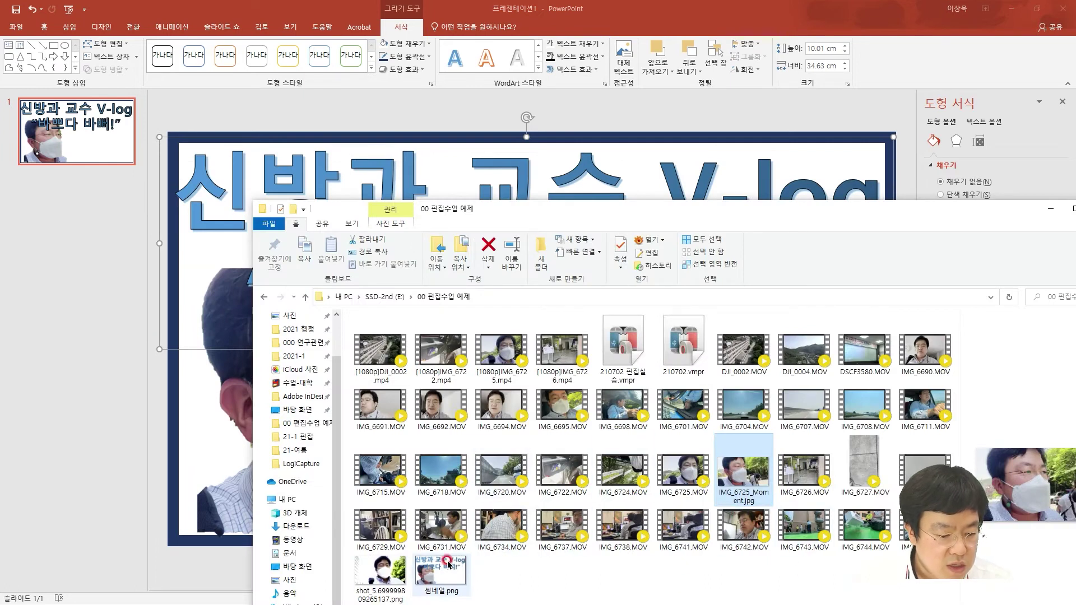
{"action": "left_click_drag", "start_coordinate": [445, 566], "coordinate": [807, 463]}
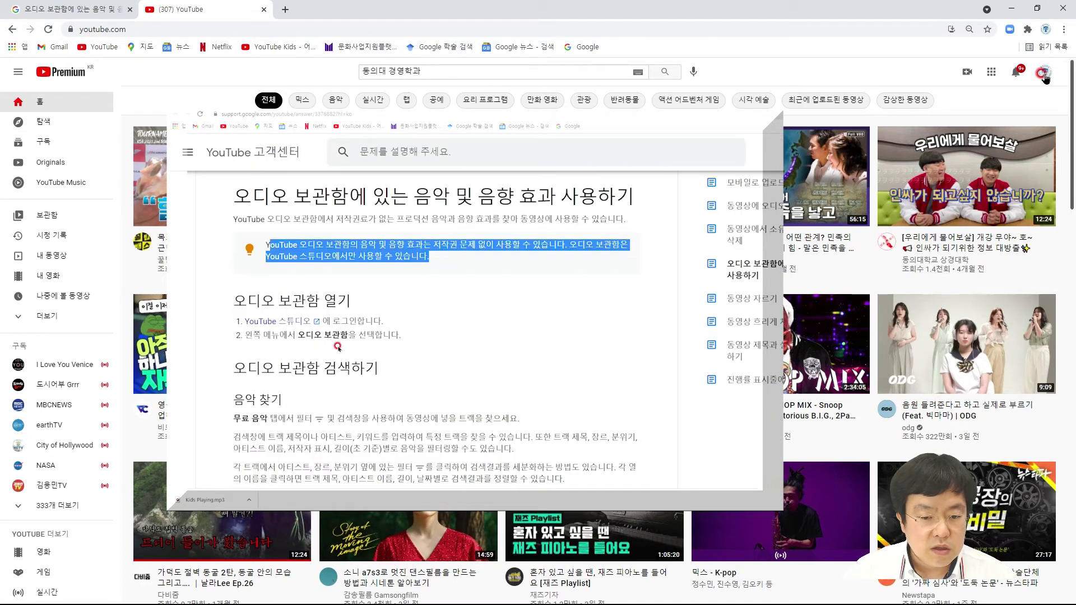
Go from the YouTube home page in the browser to YouTube Studio and open its audio library.
{"action": "left_click", "coordinate": [1042, 72]}
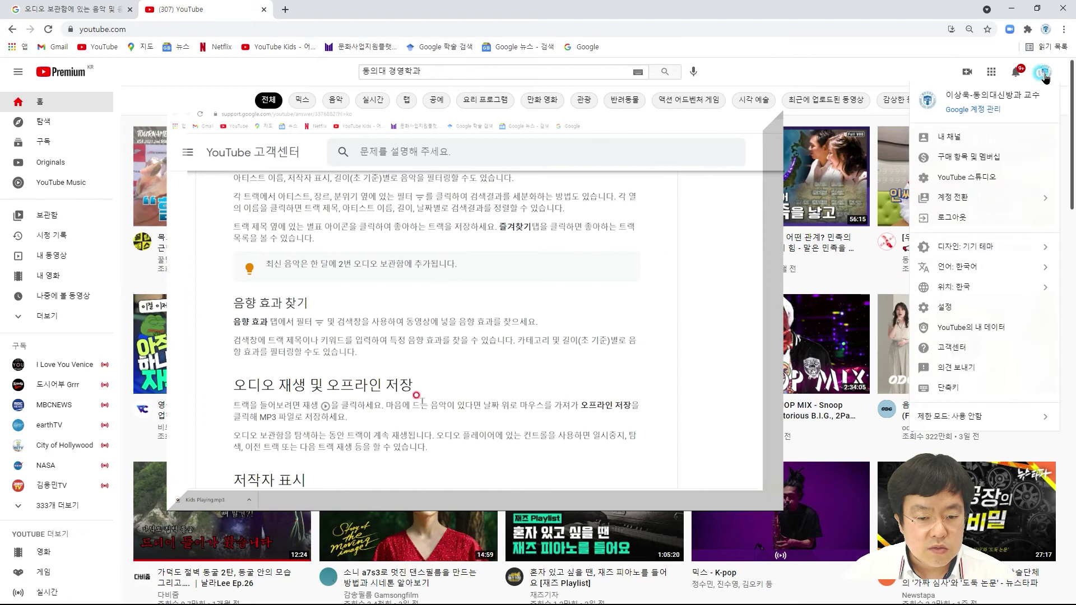
{"action": "left_click", "coordinate": [972, 179]}
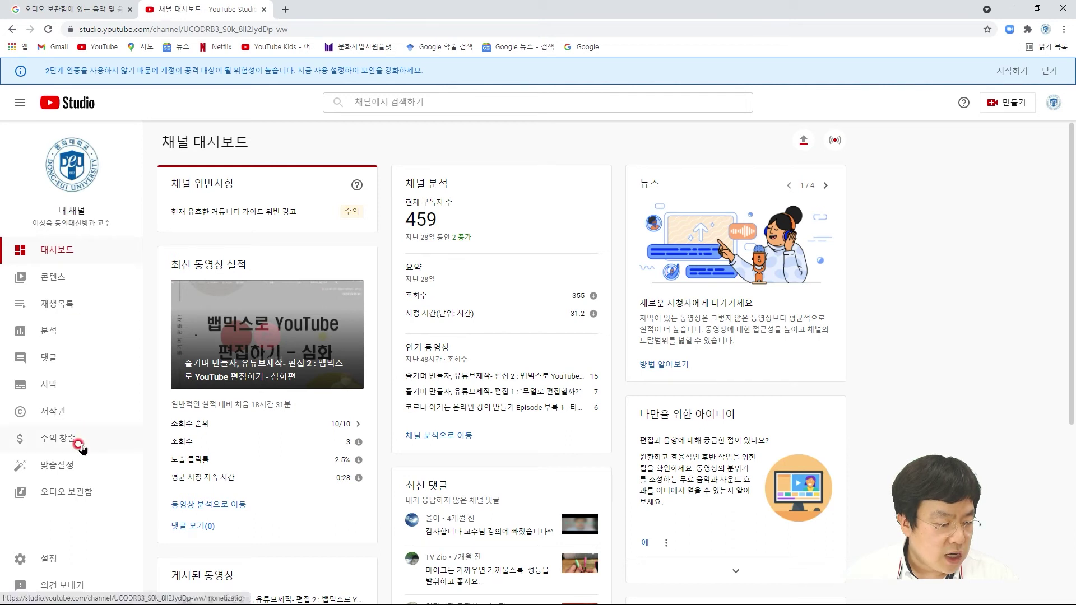
{"action": "left_click", "coordinate": [65, 496]}
{"action": "left_click", "coordinate": [65, 496]}
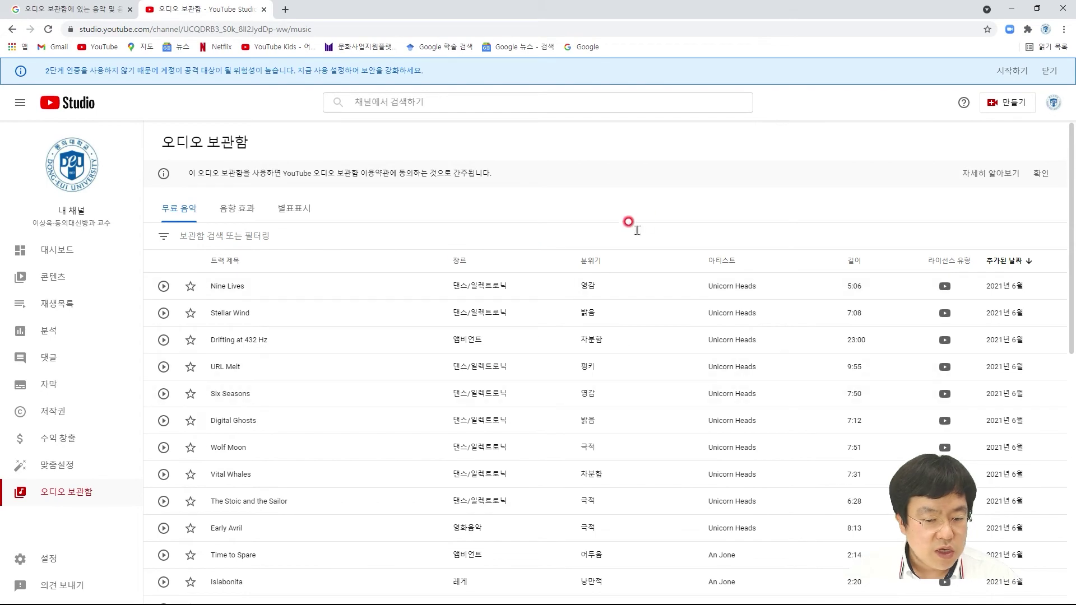
Look through the free music list and preview the tracks Nine Lives and Wolf Moon.
{"action": "scroll", "coordinate": [642, 239], "scroll_direction": "down", "scroll_amount": 1}
{"action": "scroll", "coordinate": [554, 236], "scroll_direction": "down", "scroll_amount": 4}
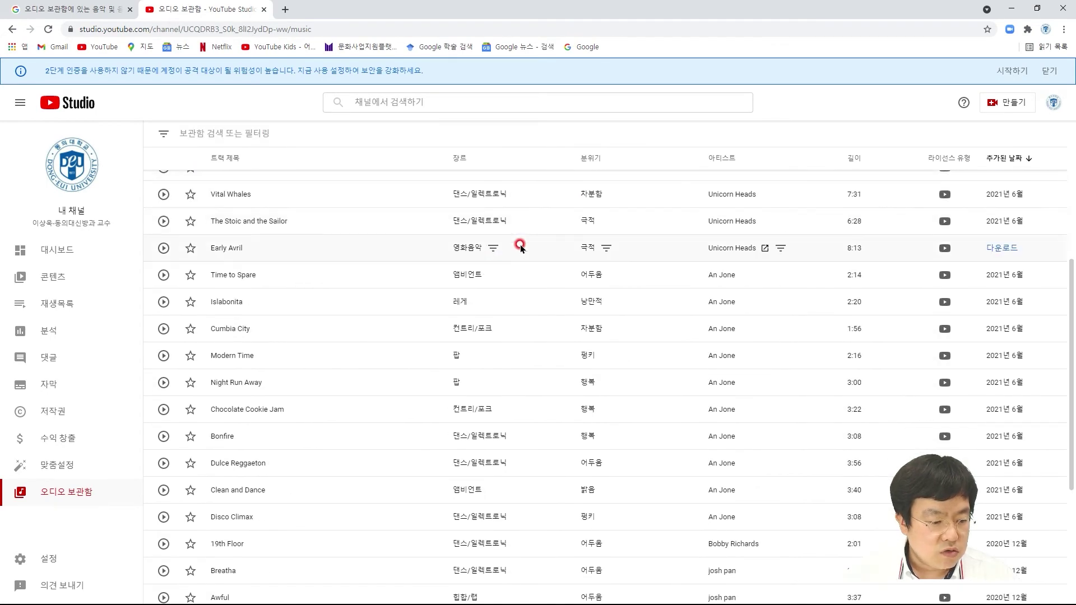
{"action": "scroll", "coordinate": [643, 269], "scroll_direction": "down", "scroll_amount": 4}
{"action": "scroll", "coordinate": [675, 282], "scroll_direction": "up", "scroll_amount": 9}
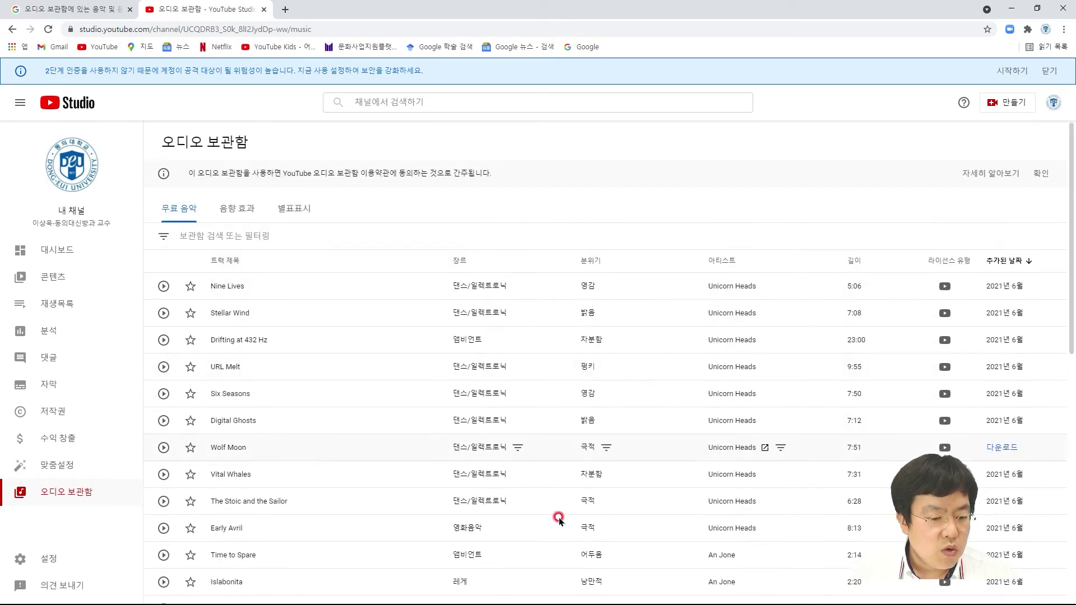
{"action": "left_click", "coordinate": [163, 286]}
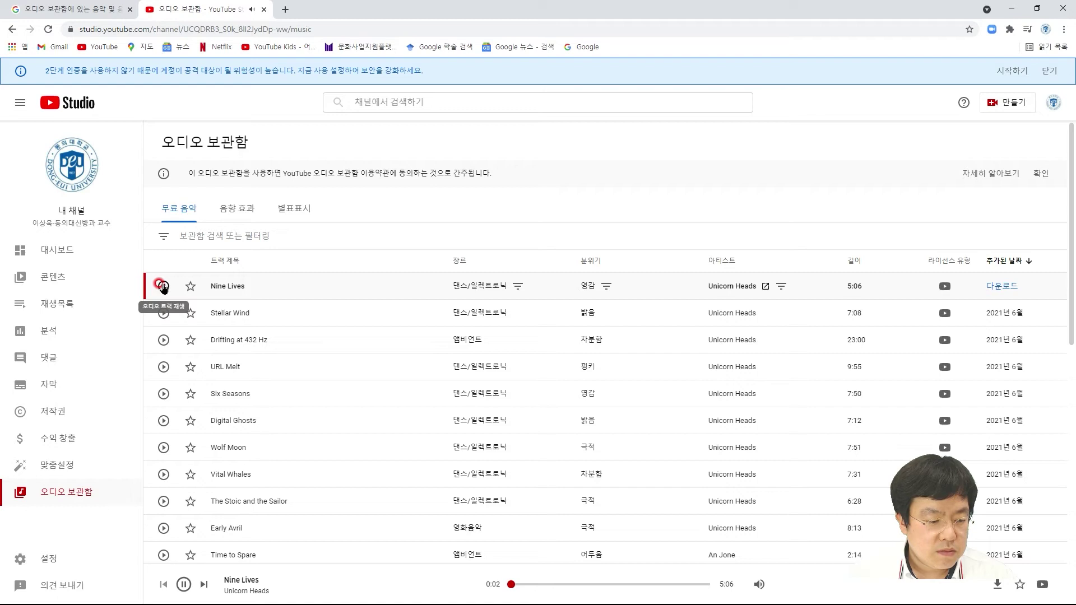
{"action": "left_click", "coordinate": [164, 448]}
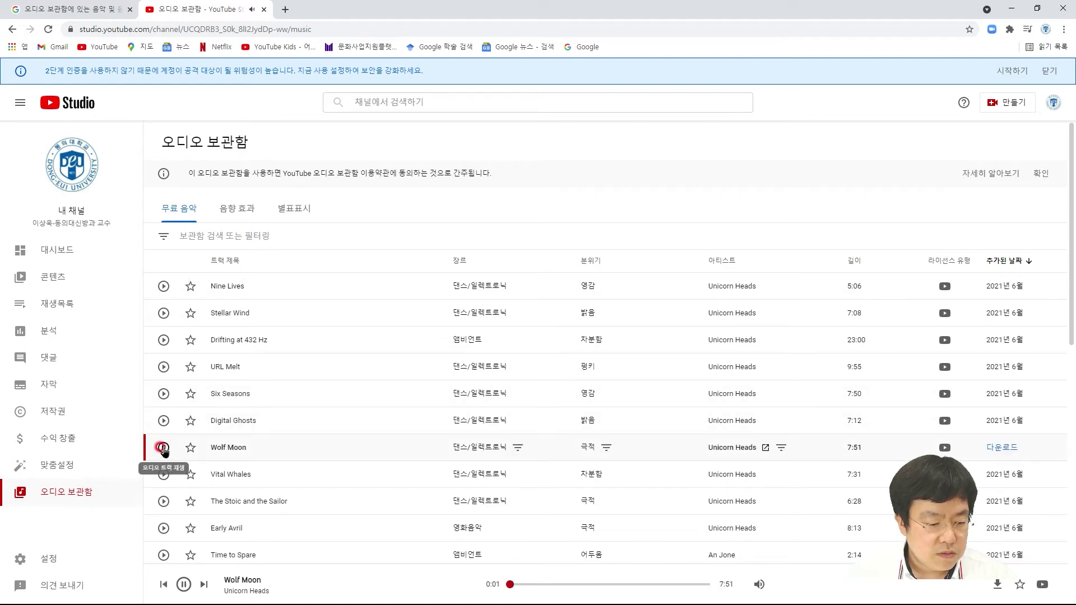
{"action": "left_click", "coordinate": [163, 447]}
{"action": "scroll", "coordinate": [165, 442], "scroll_direction": "down", "scroll_amount": 3}
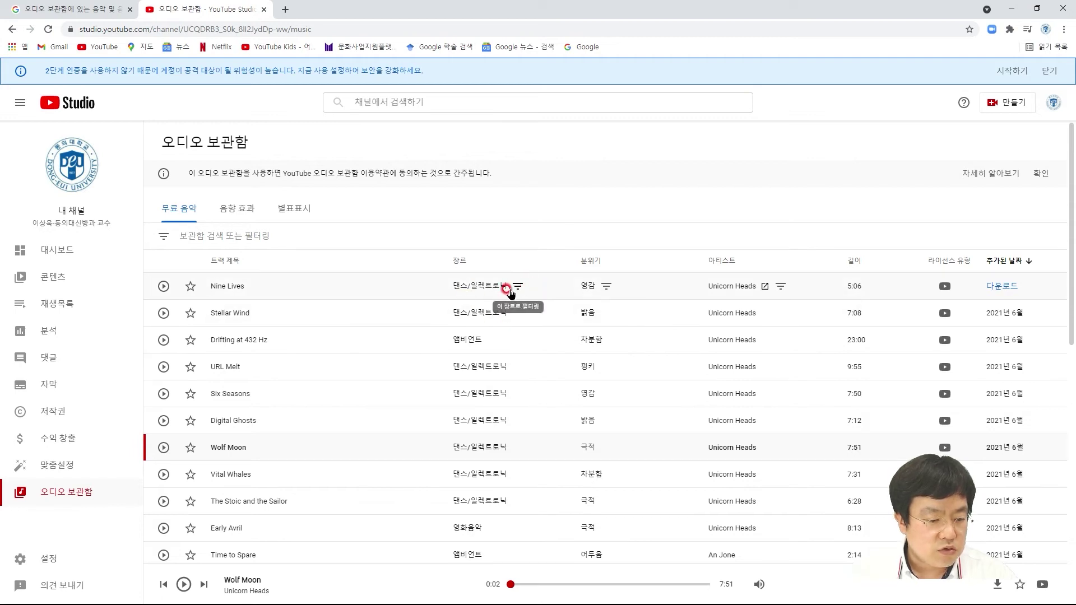
Filter the free music by the genre of Nine Lives, 댄스/일렉트로닉, and remove that filter.
{"action": "left_click", "coordinate": [516, 286]}
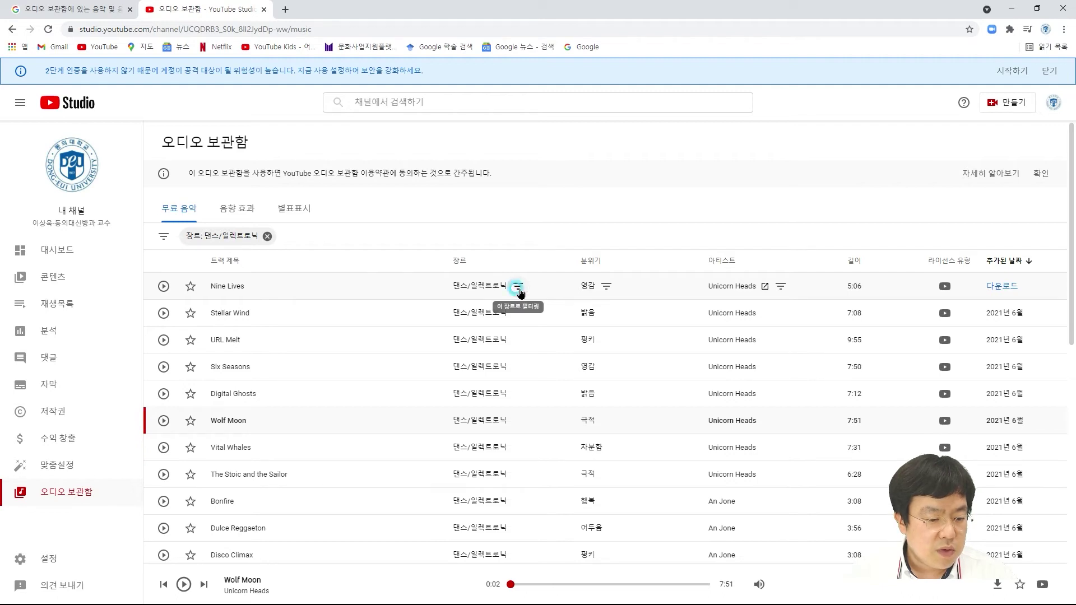
{"action": "left_click", "coordinate": [267, 236]}
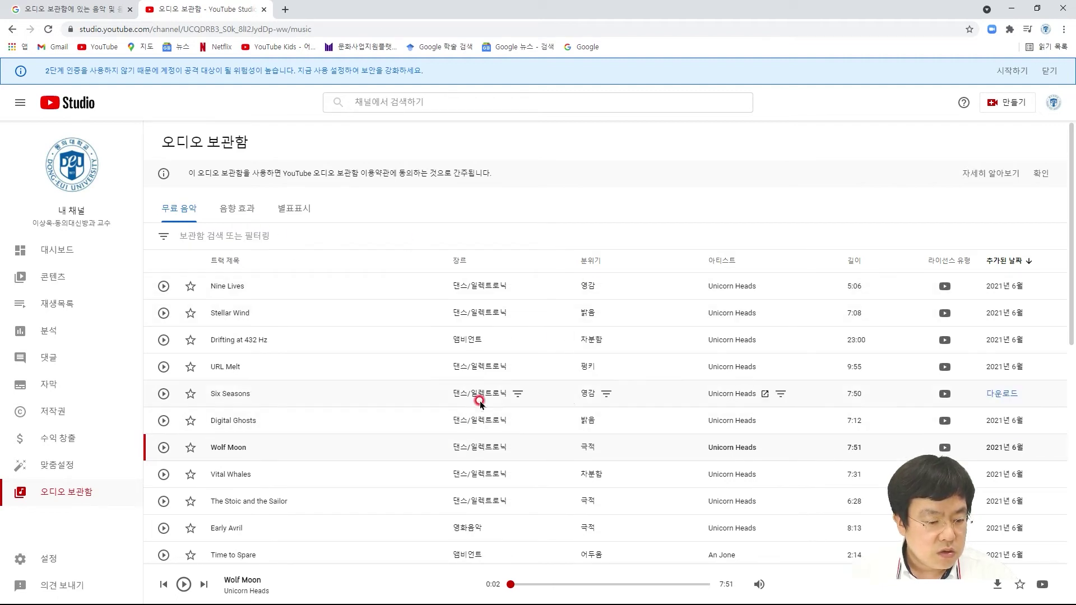
Filter the free music by the 재즈/블루스 genre and preview the track Pouring Out.
{"action": "left_click", "coordinate": [265, 235]}
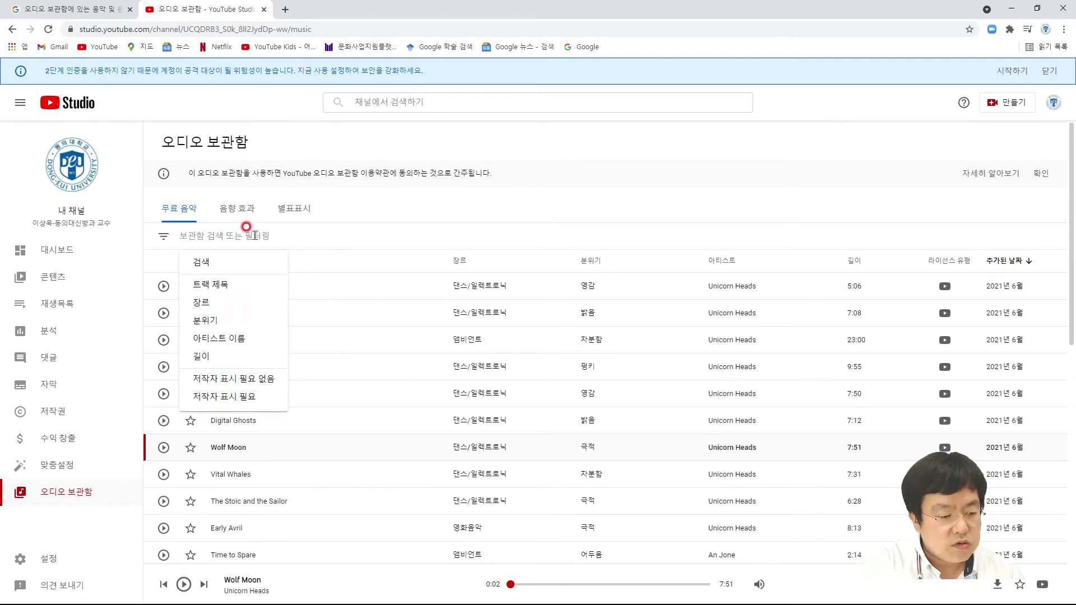
{"action": "left_click", "coordinate": [202, 302]}
{"action": "left_click", "coordinate": [195, 436]}
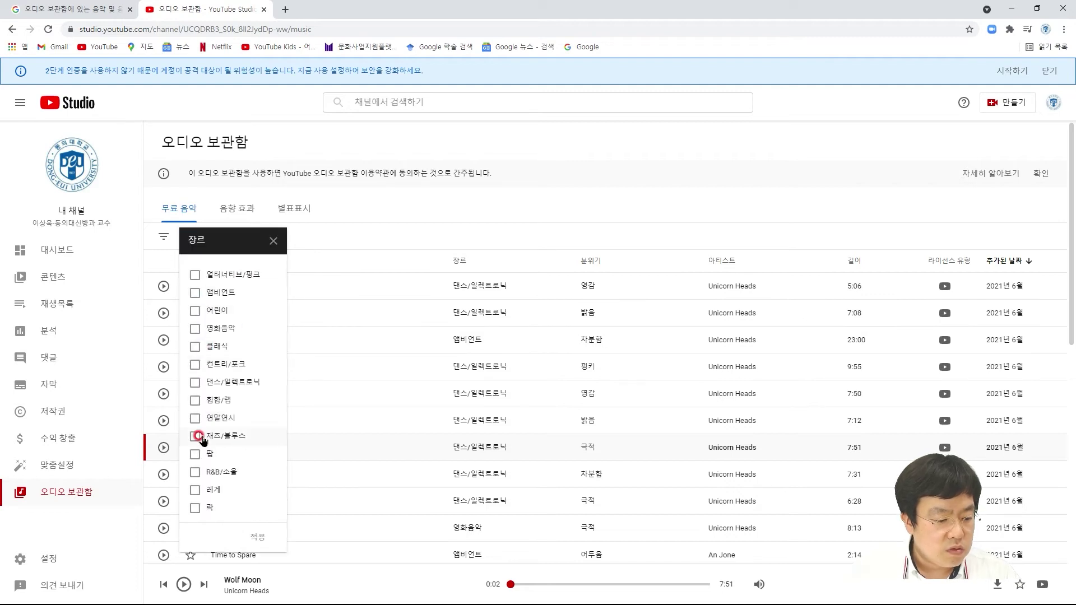
{"action": "left_click", "coordinate": [261, 538]}
{"action": "left_click", "coordinate": [179, 422]}
{"action": "left_click", "coordinate": [163, 421]}
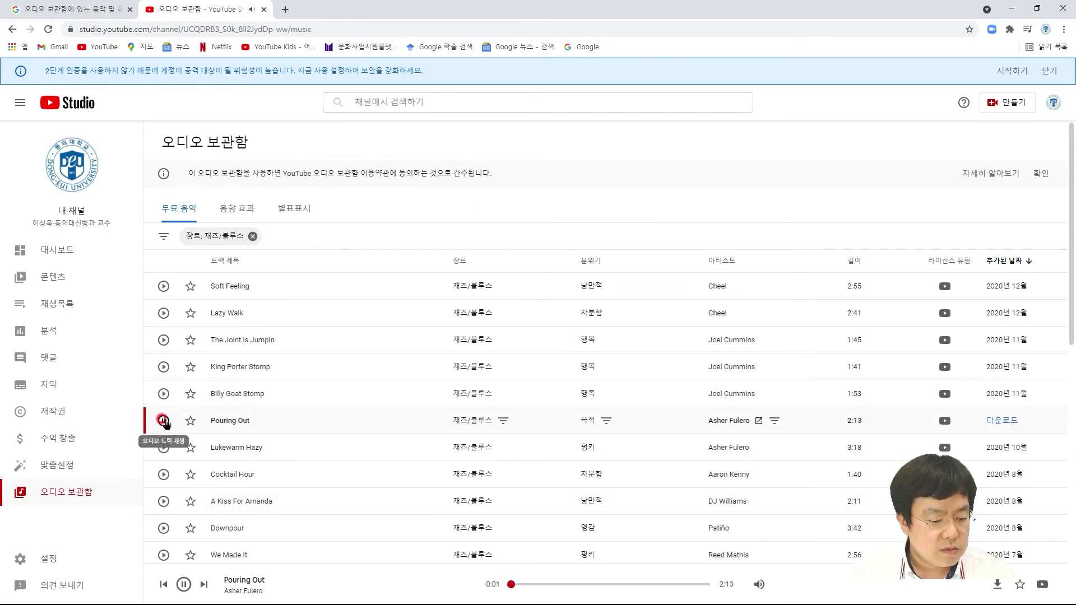
{"action": "left_click", "coordinate": [163, 421]}
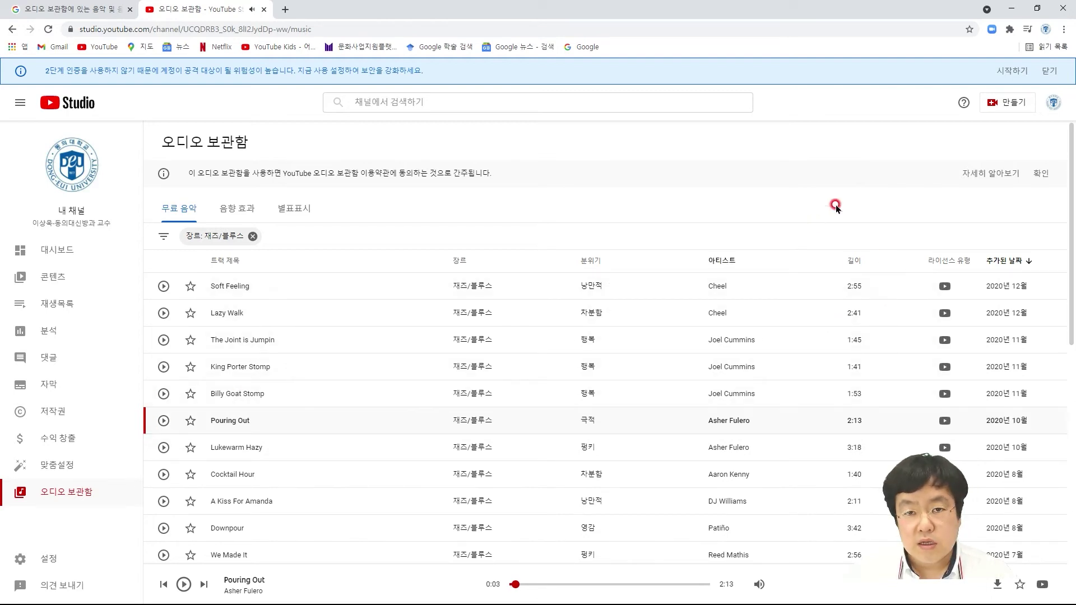
Clear the 재즈/블루스 genre filter and view the license details of the Nine Lives track.
{"action": "left_click", "coordinate": [252, 236]}
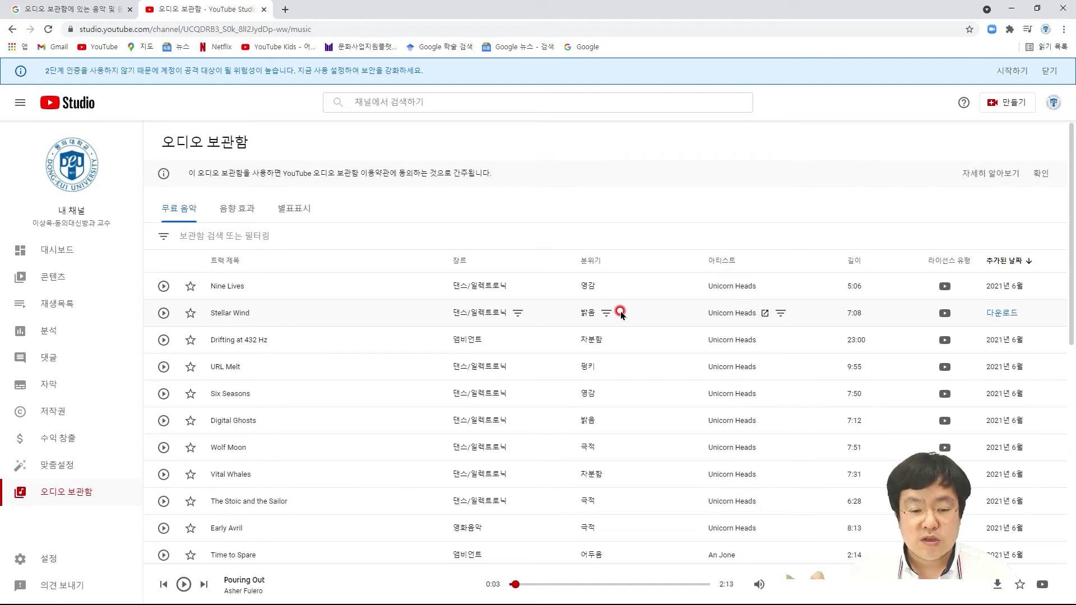
{"action": "mouse_move", "coordinate": [950, 291]}
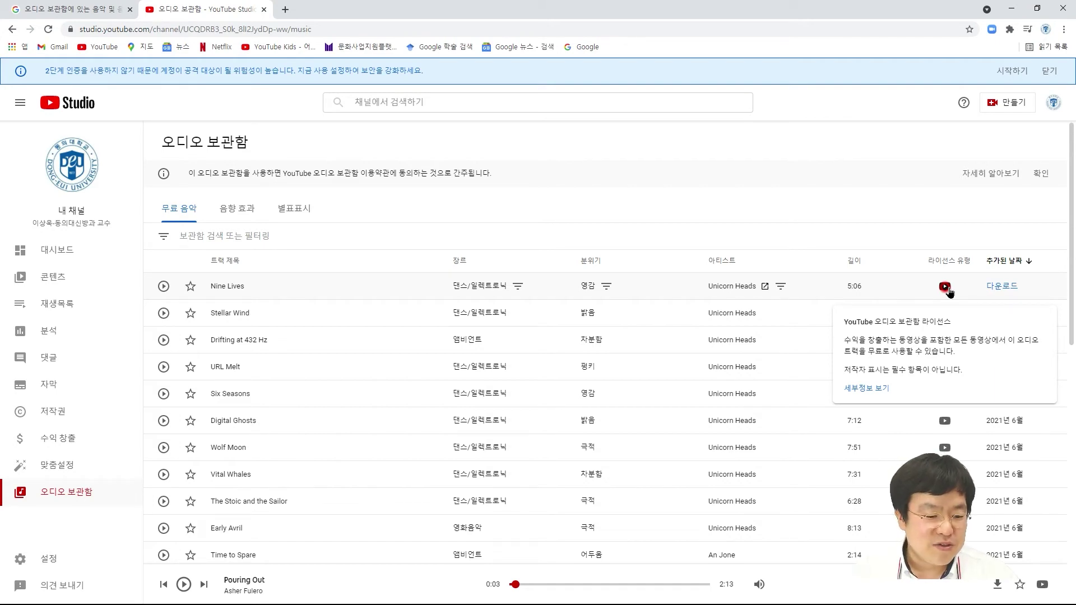
Open the audio library's sound effects list and preview Straw Squeak and Truck Driving in Parking Structure.
{"action": "left_click", "coordinate": [224, 209]}
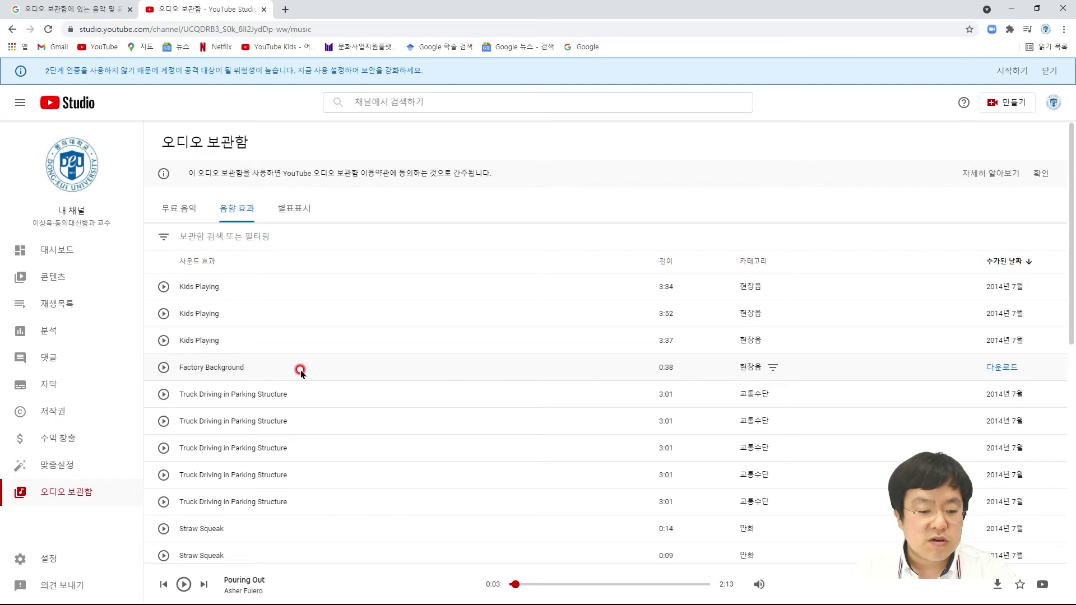
{"action": "left_click", "coordinate": [164, 532]}
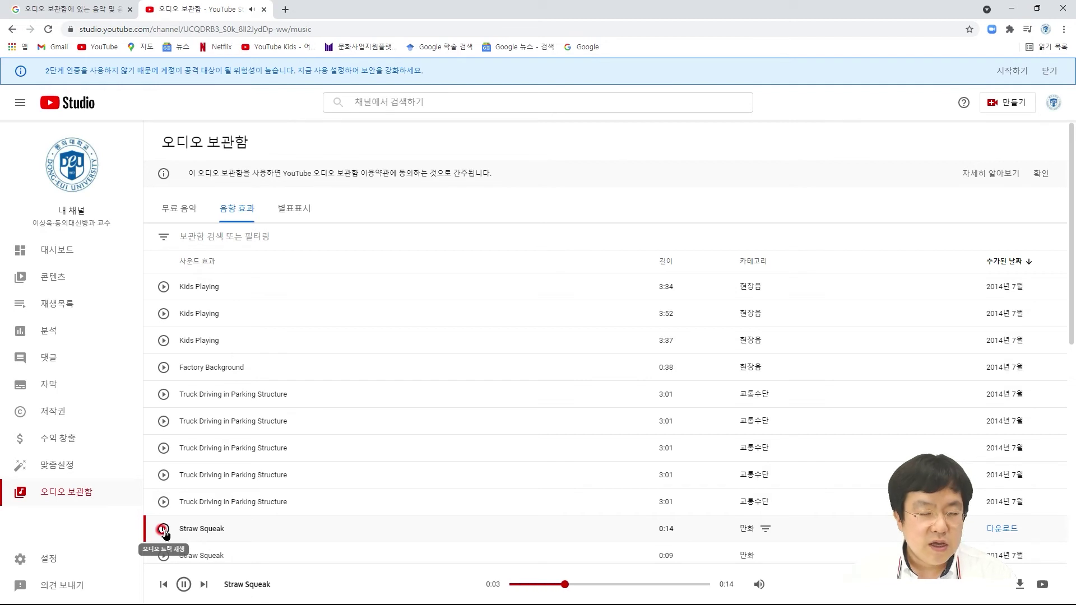
{"action": "left_click", "coordinate": [163, 450]}
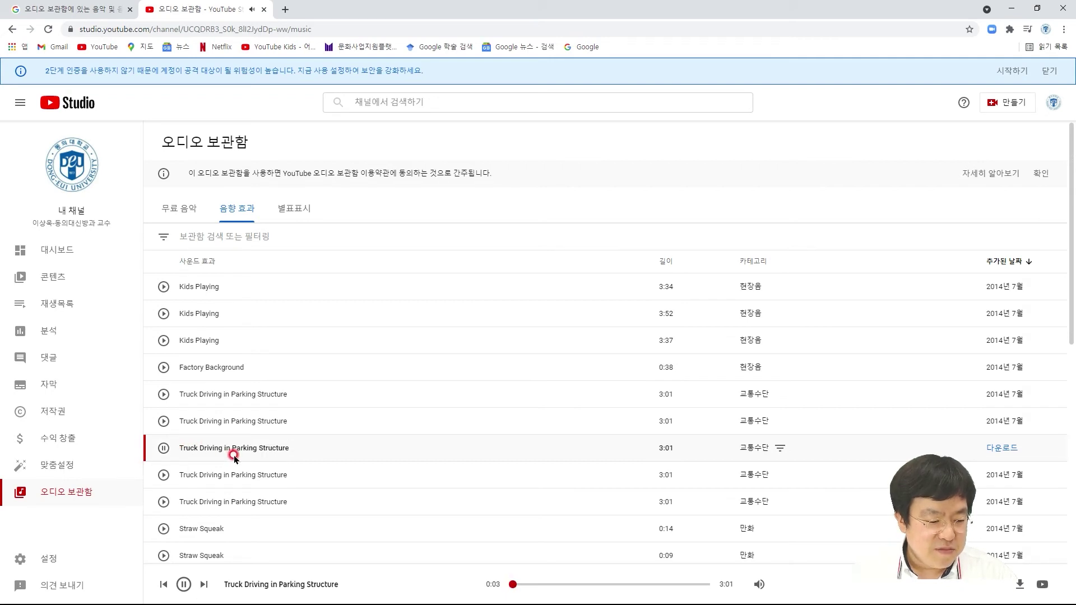
Preview the sound effects Car Drive By, Male Zombie Roar and Disk Drive Insert and Spinning, and stop the playback.
{"action": "scroll", "coordinate": [295, 455], "scroll_direction": "down", "scroll_amount": 10}
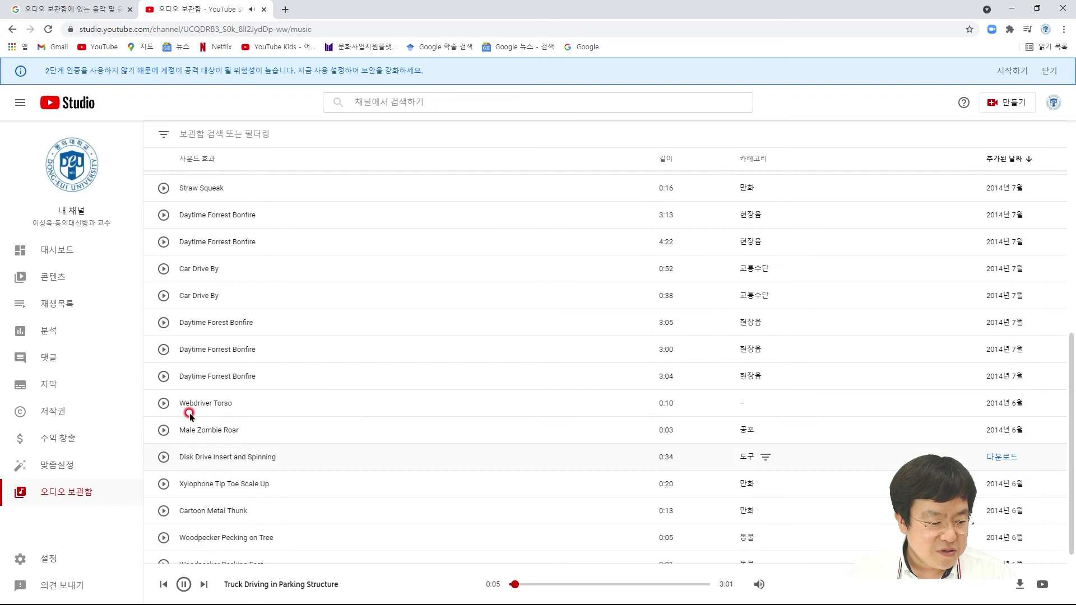
{"action": "left_click", "coordinate": [163, 296]}
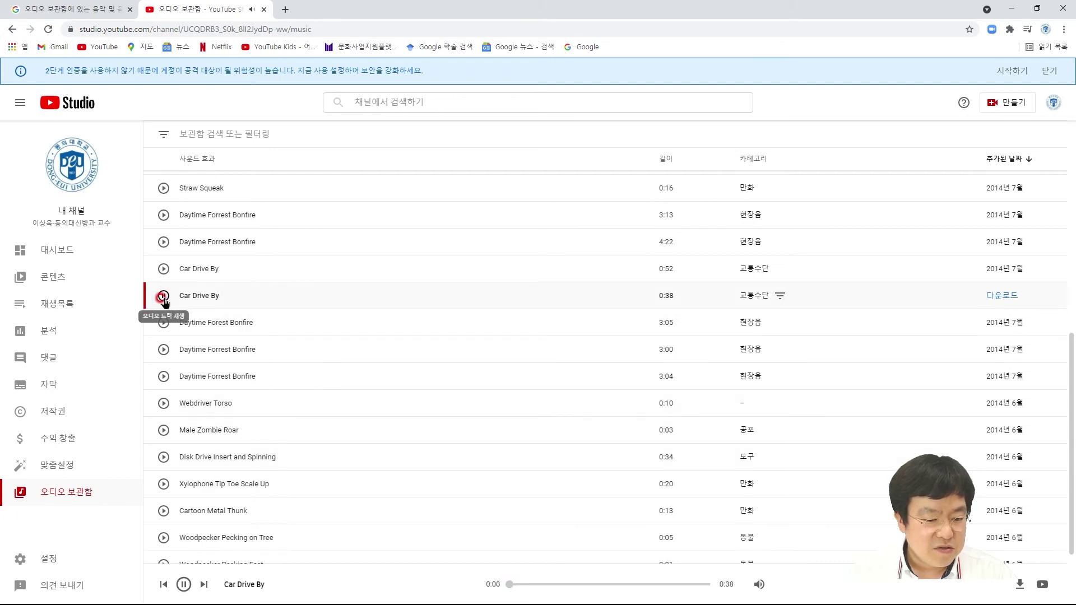
{"action": "left_click", "coordinate": [167, 431]}
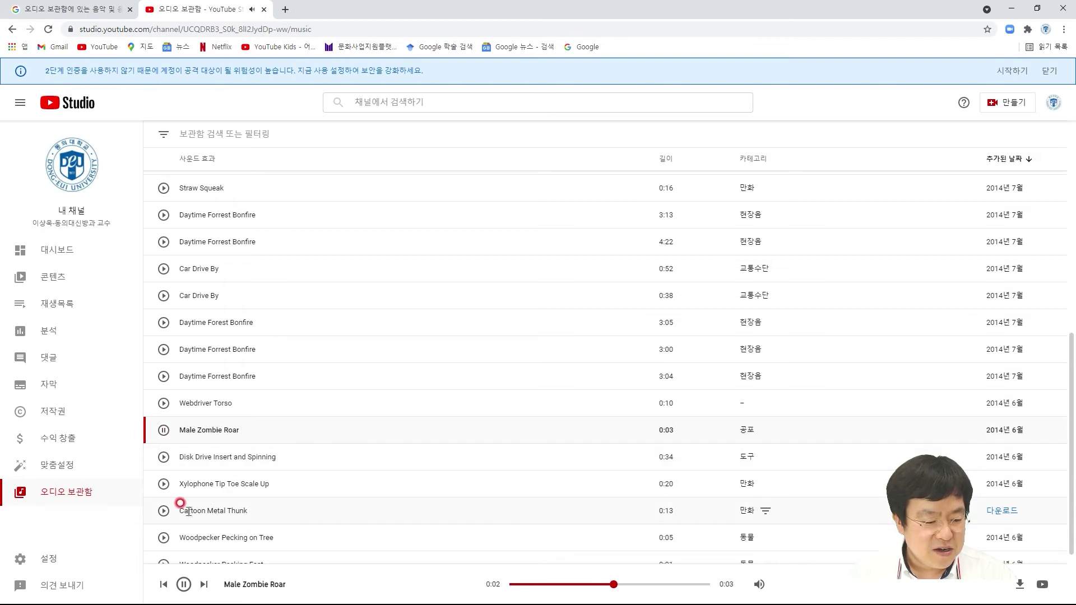
{"action": "scroll", "coordinate": [178, 505], "scroll_direction": "down", "scroll_amount": 1}
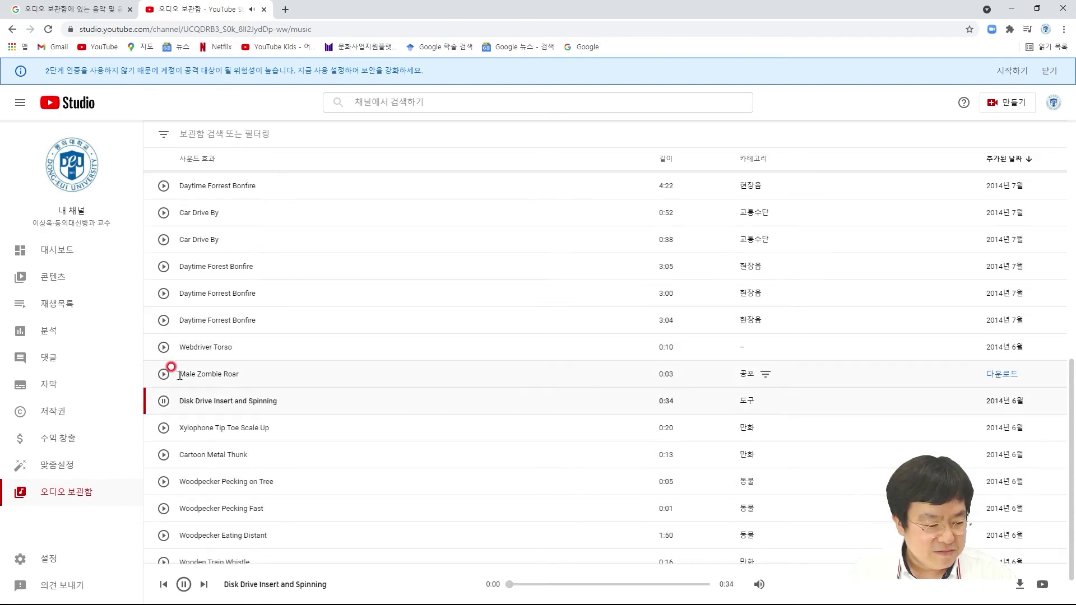
{"action": "left_click", "coordinate": [163, 401]}
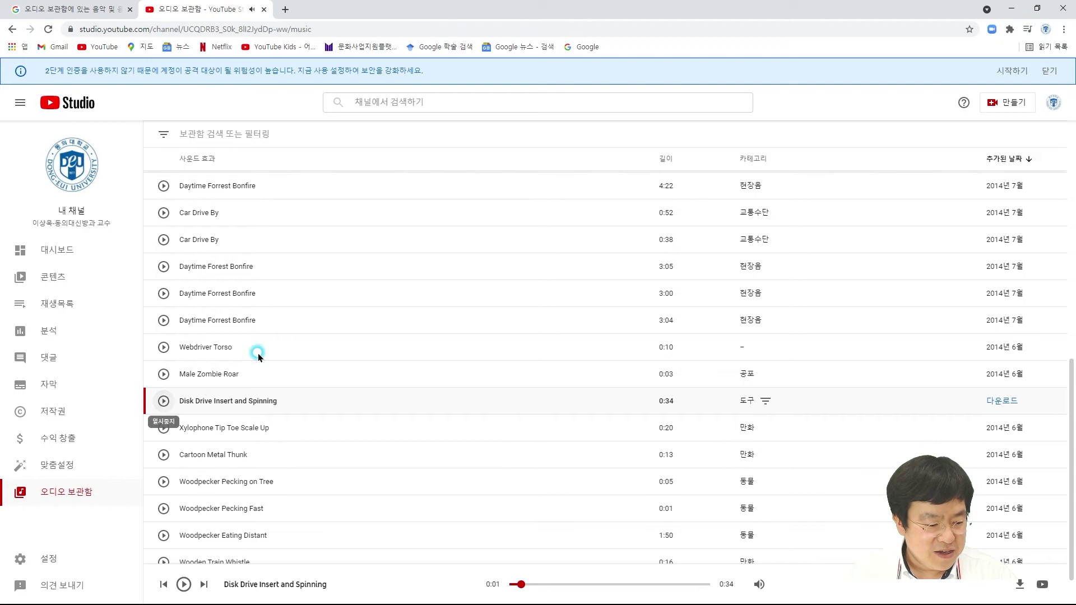
{"action": "scroll", "coordinate": [483, 377], "scroll_direction": "up", "scroll_amount": 5}
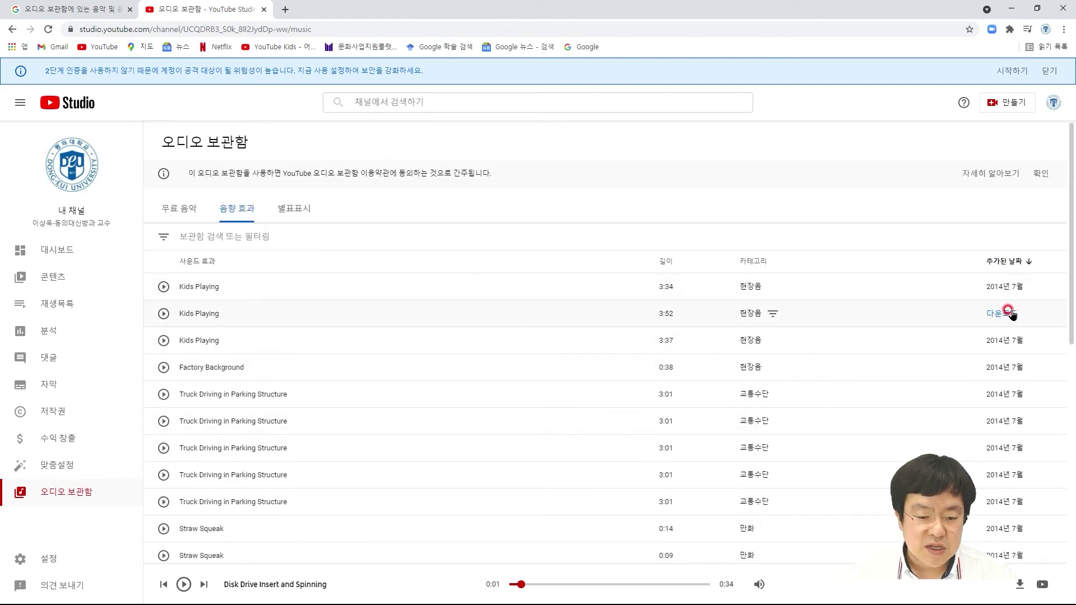
{"action": "left_click", "coordinate": [1006, 289]}
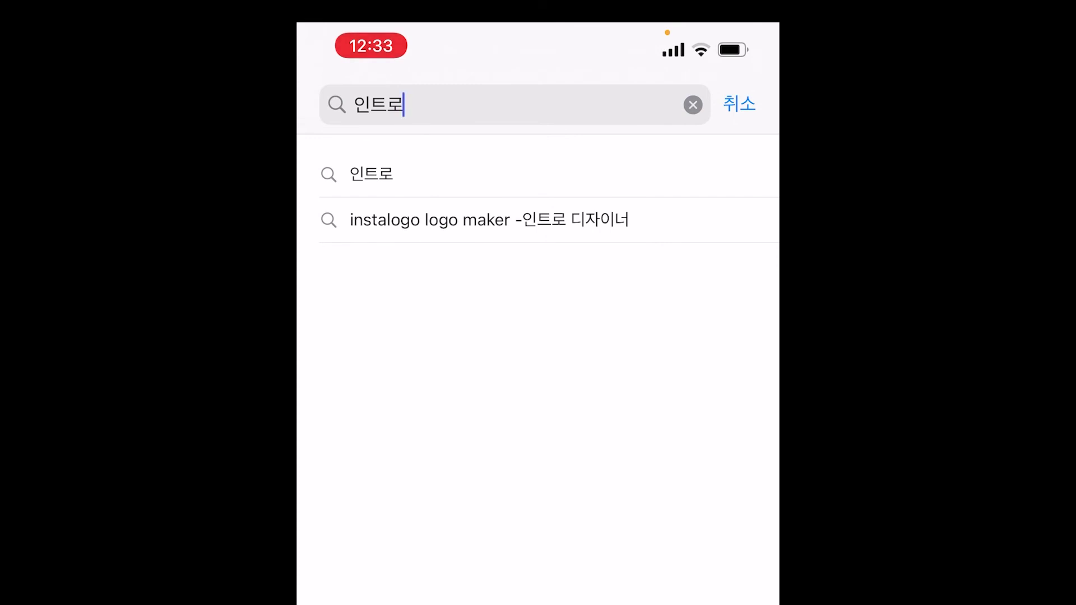
Search the phone's App Store for 인트로 and look through the listed intro maker apps.
{"action": "key", "text": "Return"}
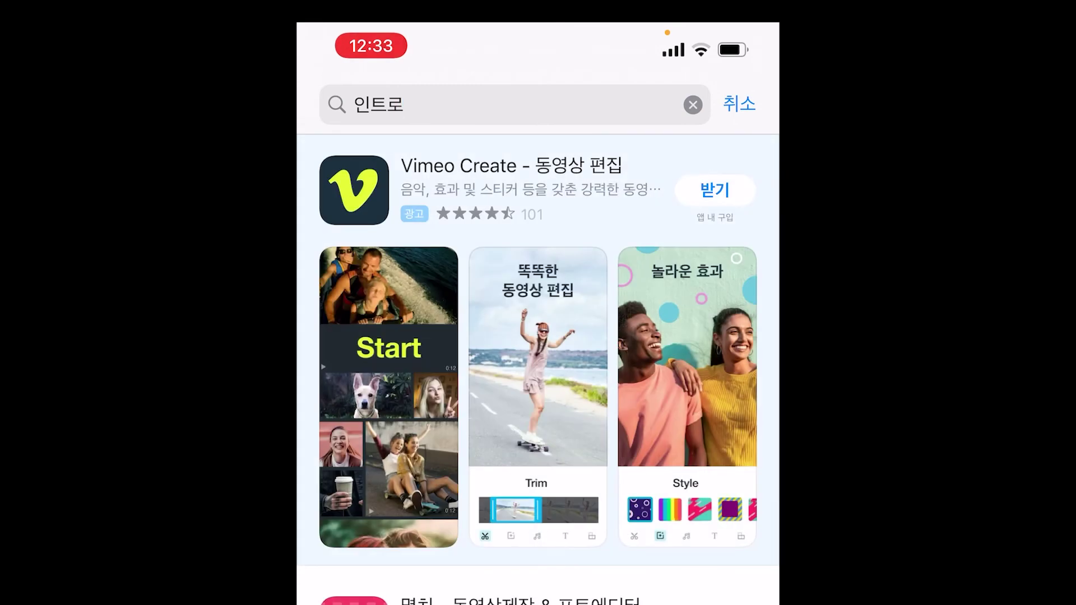
{"action": "scroll", "coordinate": [538, 336], "scroll_direction": "down", "scroll_amount": 7}
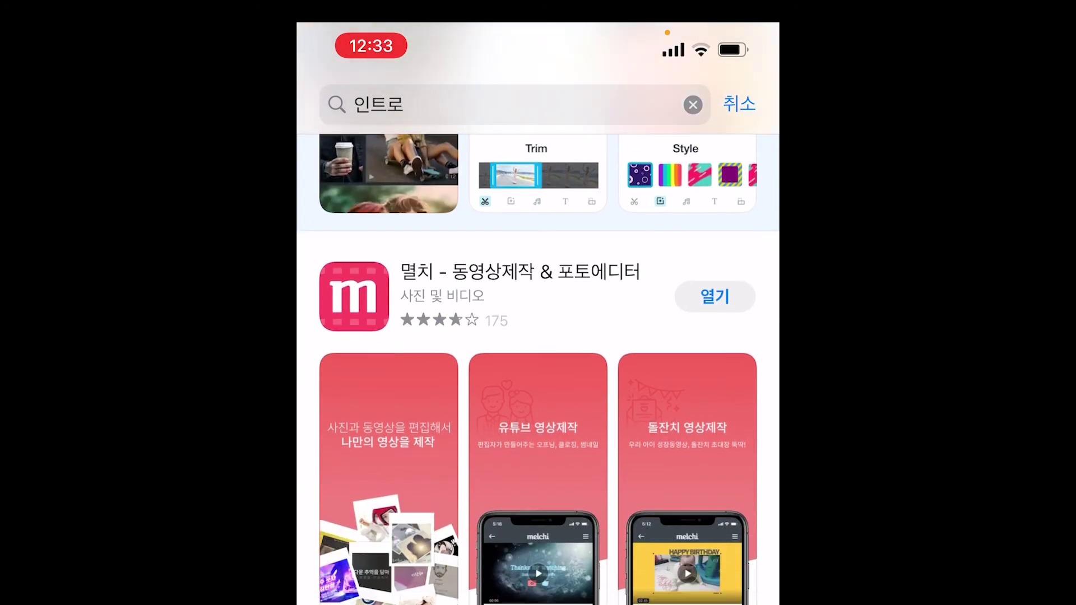
{"action": "scroll", "coordinate": [538, 370], "scroll_direction": "down", "scroll_amount": 13}
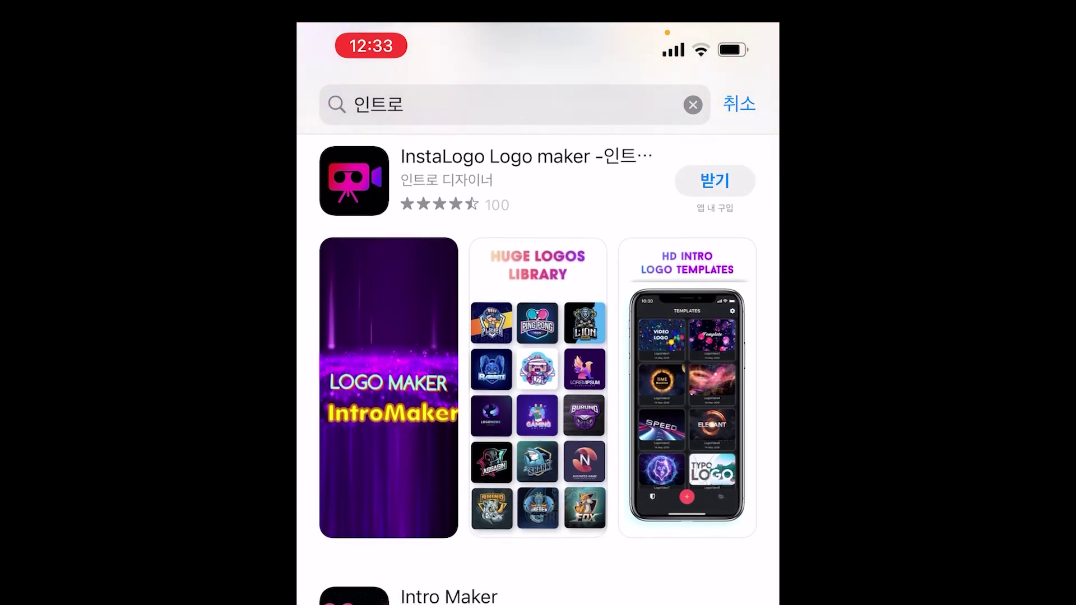
{"action": "scroll", "coordinate": [538, 370], "scroll_direction": "down", "scroll_amount": 20}
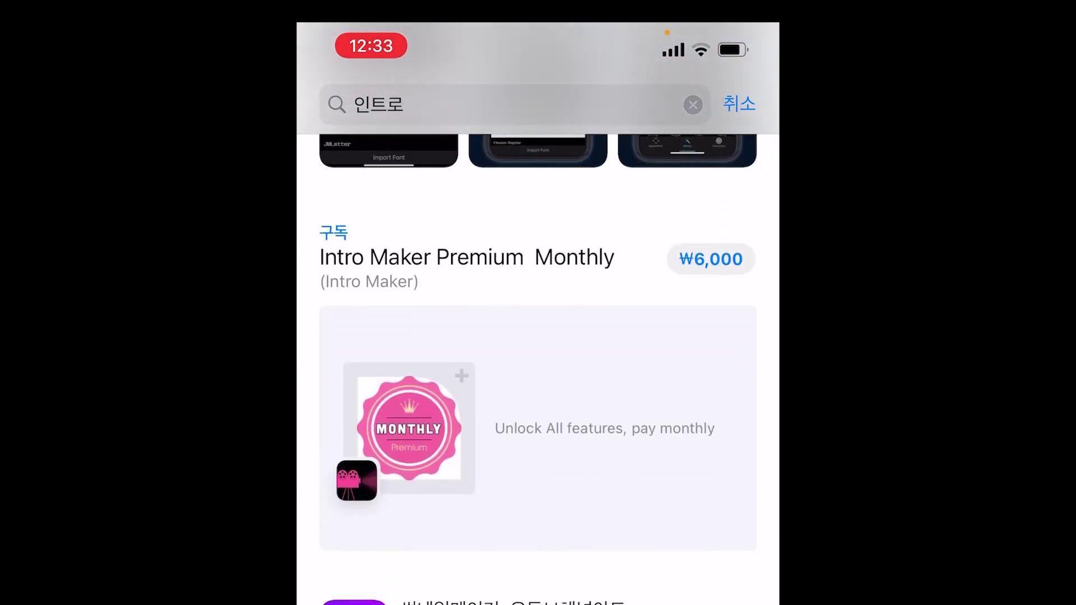
{"action": "scroll", "coordinate": [538, 370], "scroll_direction": "up", "scroll_amount": 15}
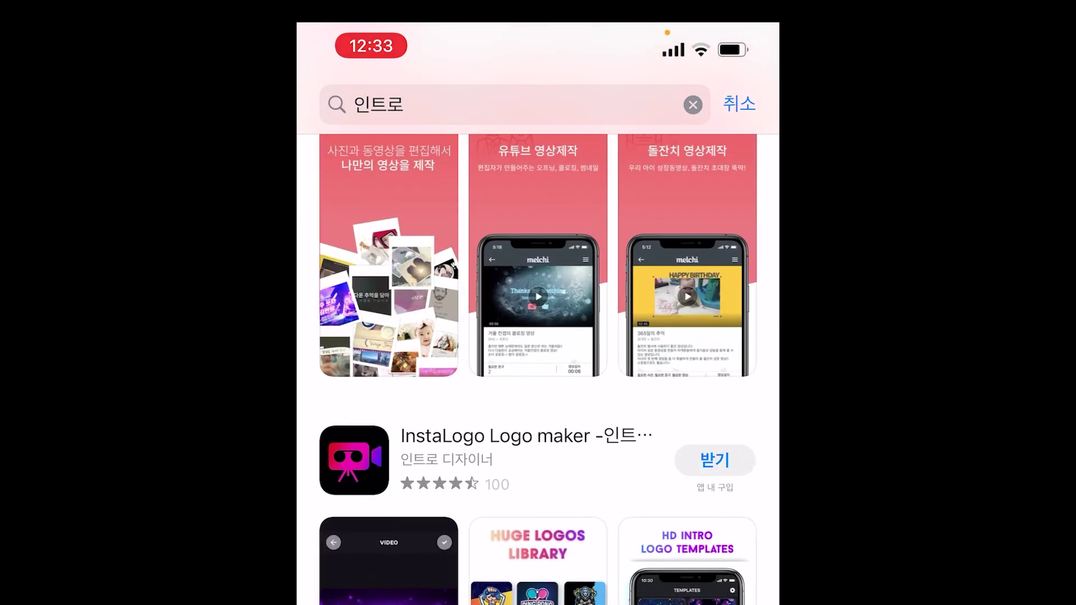
{"action": "scroll", "coordinate": [538, 336], "scroll_direction": "up", "scroll_amount": 8}
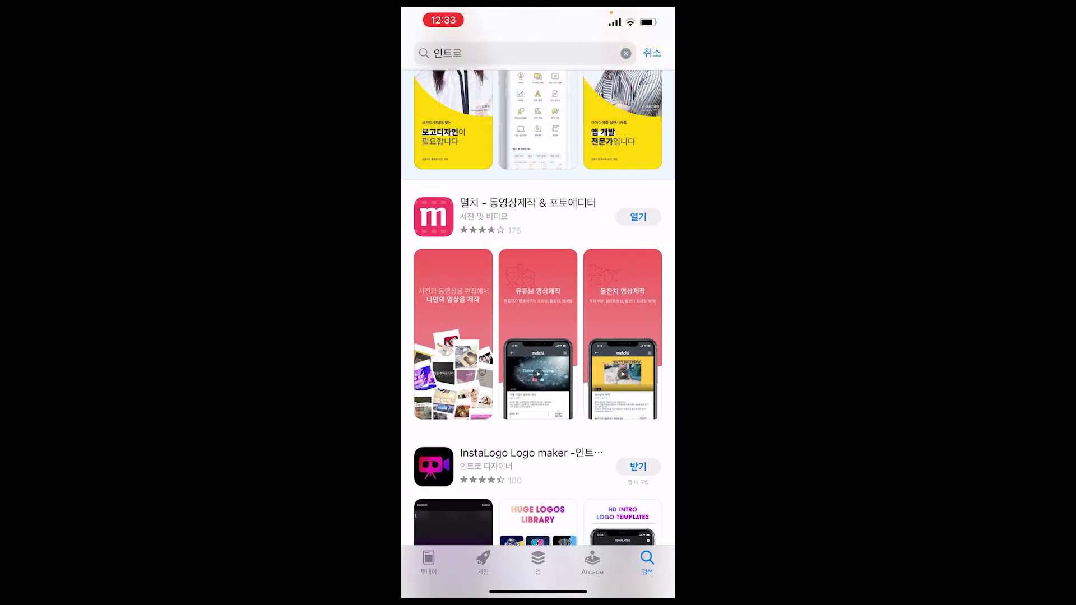
Switch to the 멸치 (melchi) app, accept its LTE data notice and preview a template video.
{"action": "left_click_drag", "start_coordinate": [560, 591], "coordinate": [437, 588]}
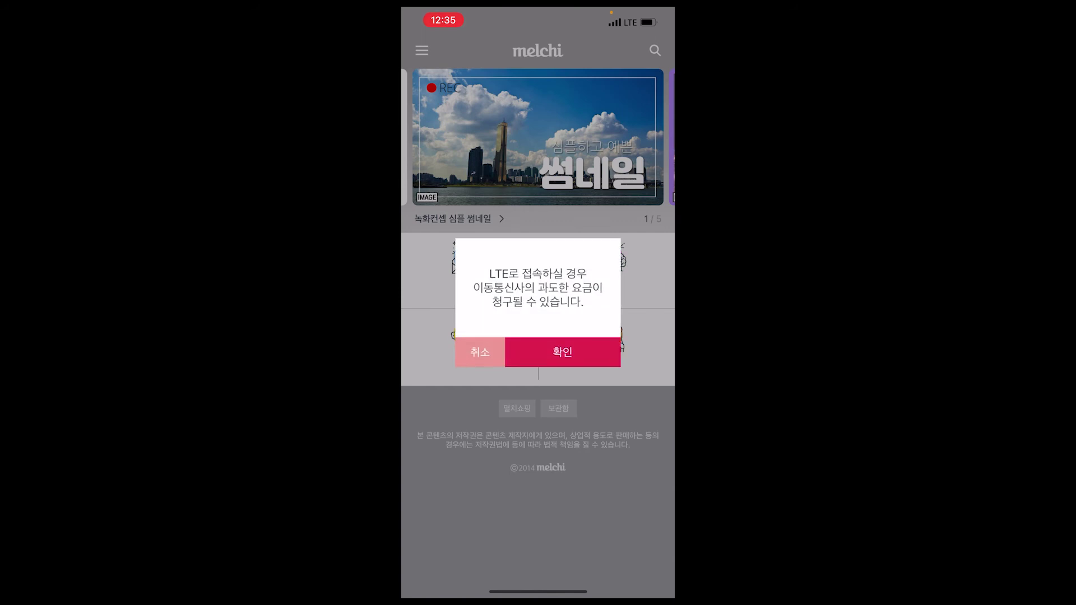
{"action": "left_click", "coordinate": [562, 352]}
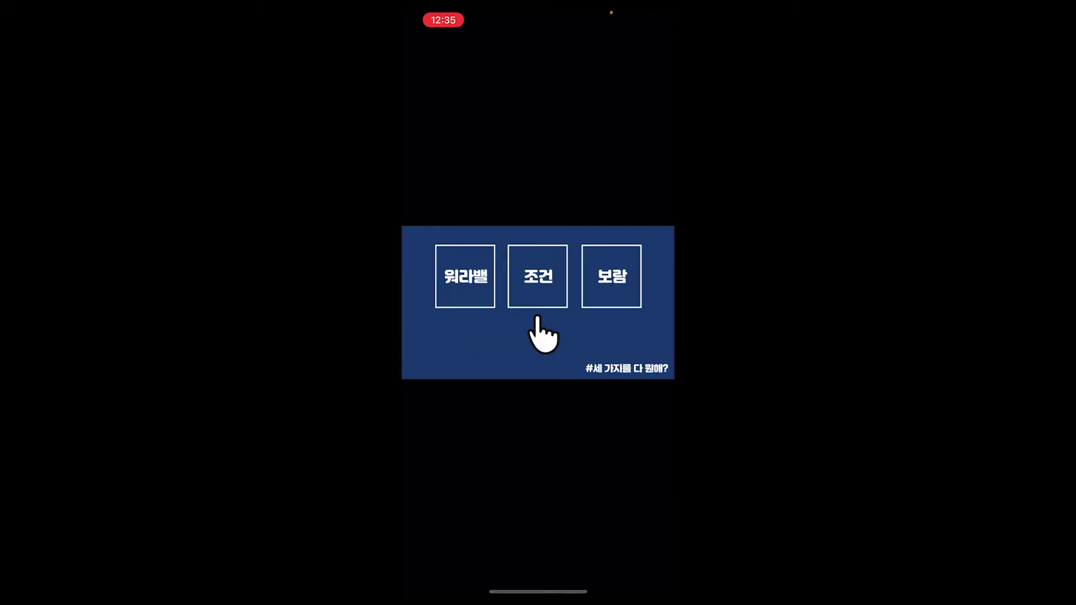
{"action": "left_click", "coordinate": [538, 303]}
{"action": "left_click", "coordinate": [538, 552]}
{"action": "left_click", "coordinate": [438, 55]}
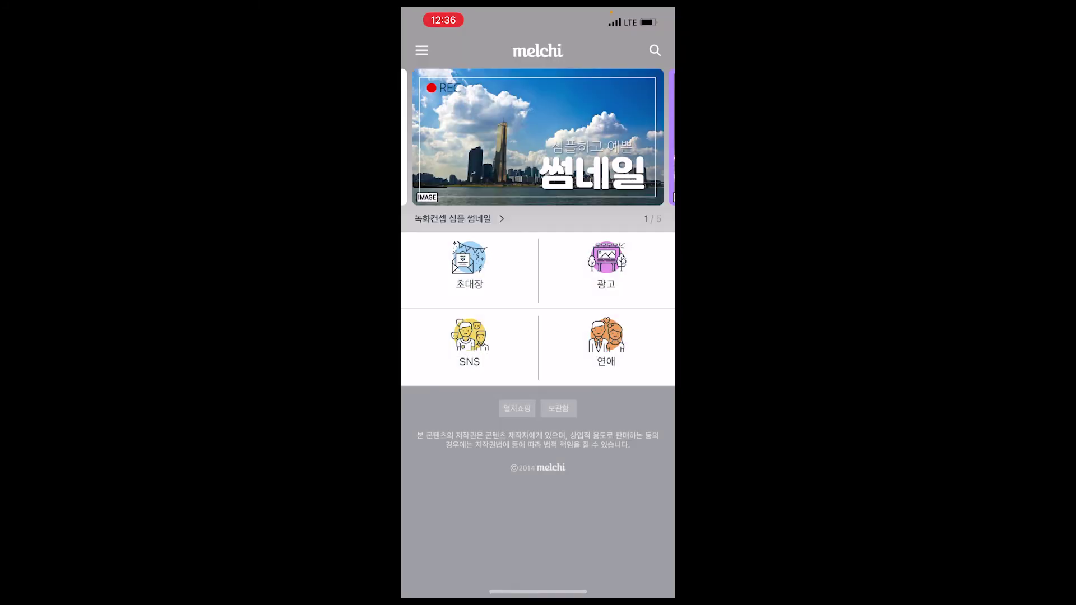
Open the 광고 category and start making a video from the template 여름맞이 알록달록 광고.
{"action": "left_click", "coordinate": [606, 268]}
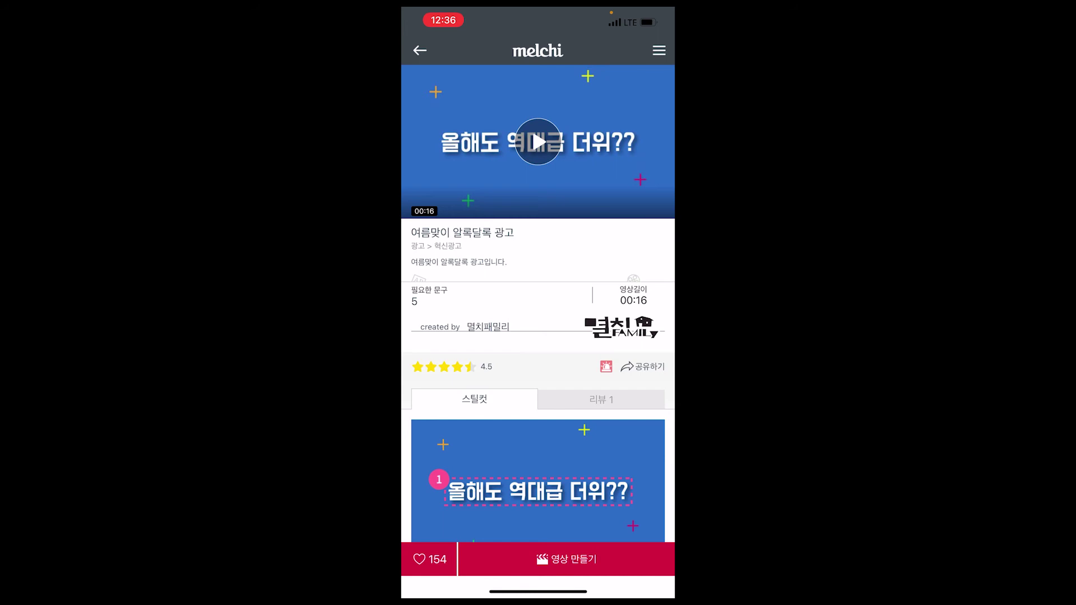
{"action": "scroll", "coordinate": [538, 302], "scroll_direction": "down", "scroll_amount": 1}
{"action": "left_click", "coordinate": [566, 559]}
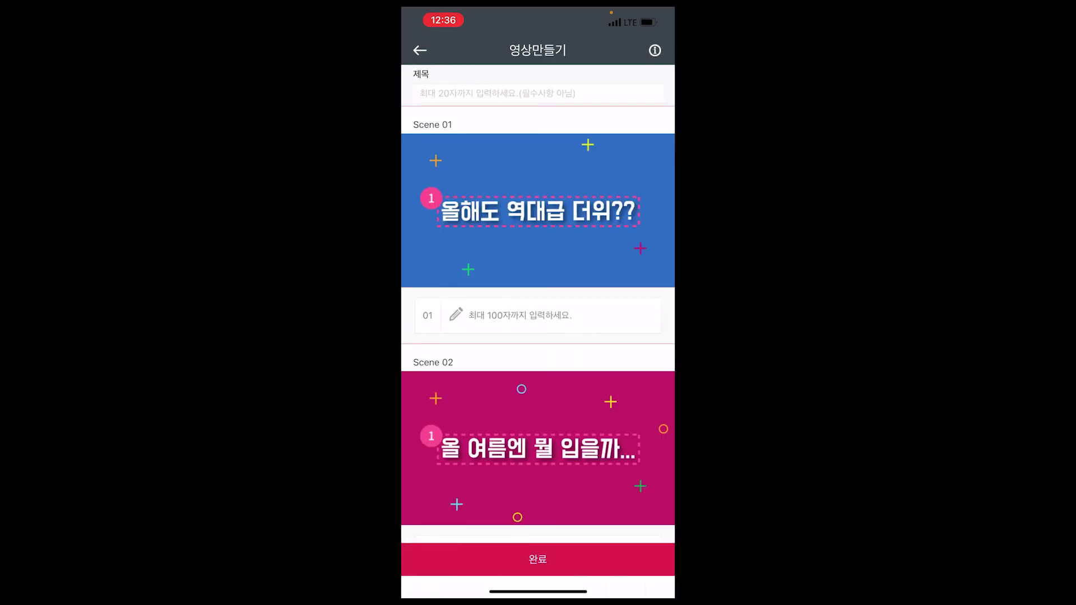
Look through the text fields of Scene 01 to Scene 04 and try to complete the video without entering any text.
{"action": "scroll", "coordinate": [538, 302], "scroll_direction": "down", "scroll_amount": 8}
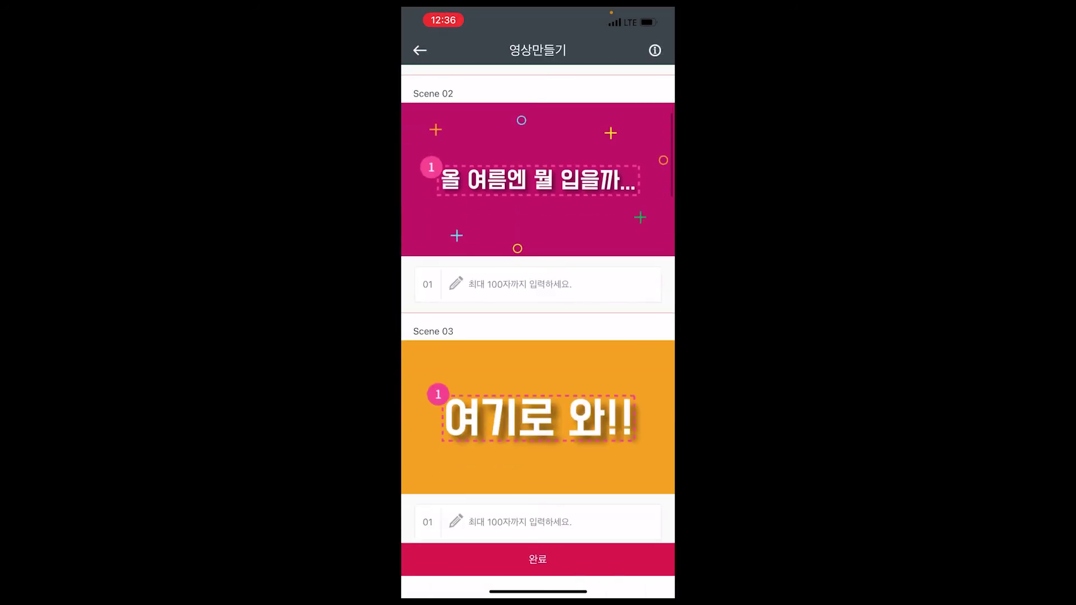
{"action": "scroll", "coordinate": [538, 303], "scroll_direction": "down", "scroll_amount": 3}
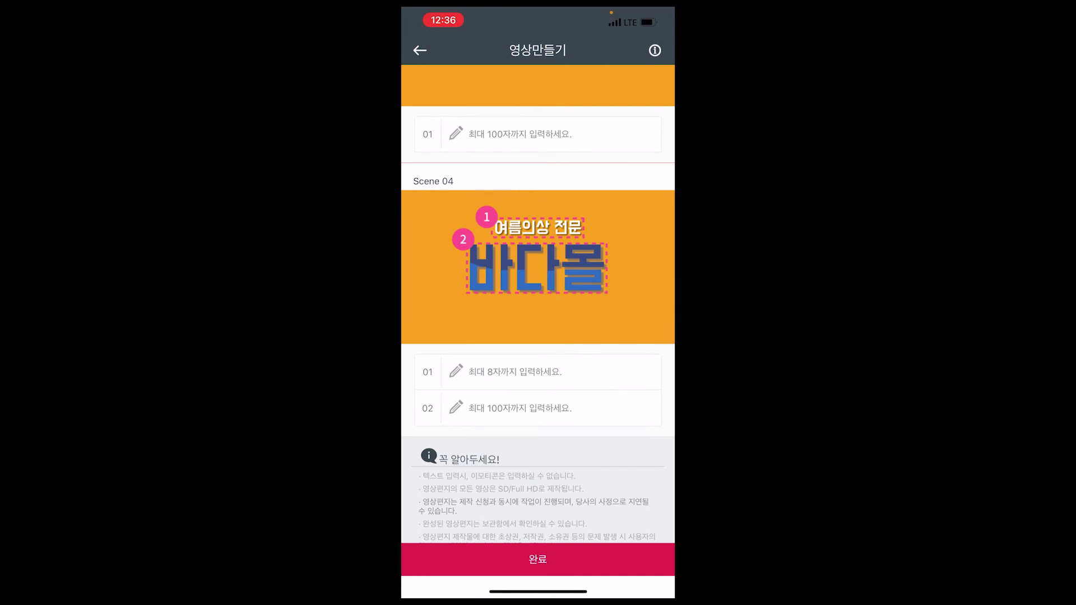
{"action": "left_click", "coordinate": [538, 559]}
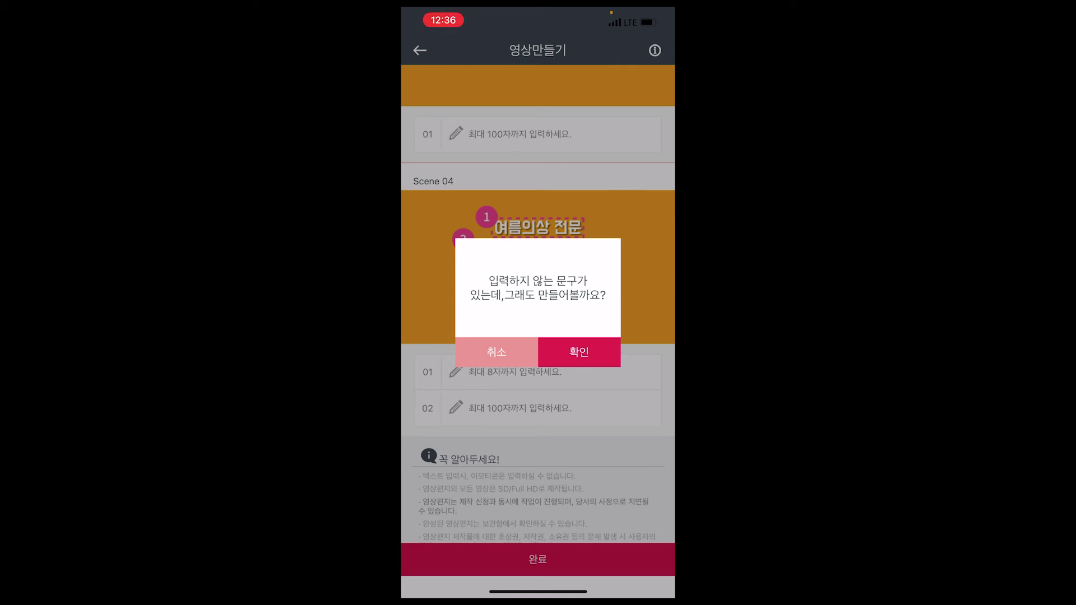
Switch to the 비디오몬스터 (Video Monster) app and allow its notifications.
{"action": "left_click_drag", "start_coordinate": [538, 591], "coordinate": [538, 336]}
{"action": "left_click_drag", "start_coordinate": [448, 302], "coordinate": [616, 303]}
{"action": "left_click_drag", "start_coordinate": [538, 561], "coordinate": [538, 280]}
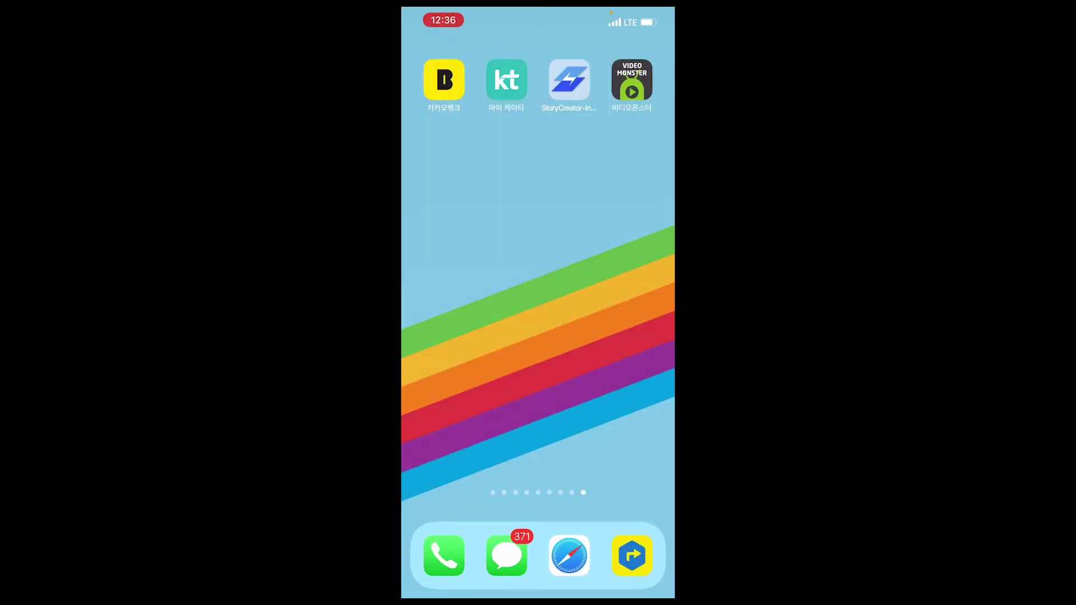
{"action": "left_click", "coordinate": [632, 84]}
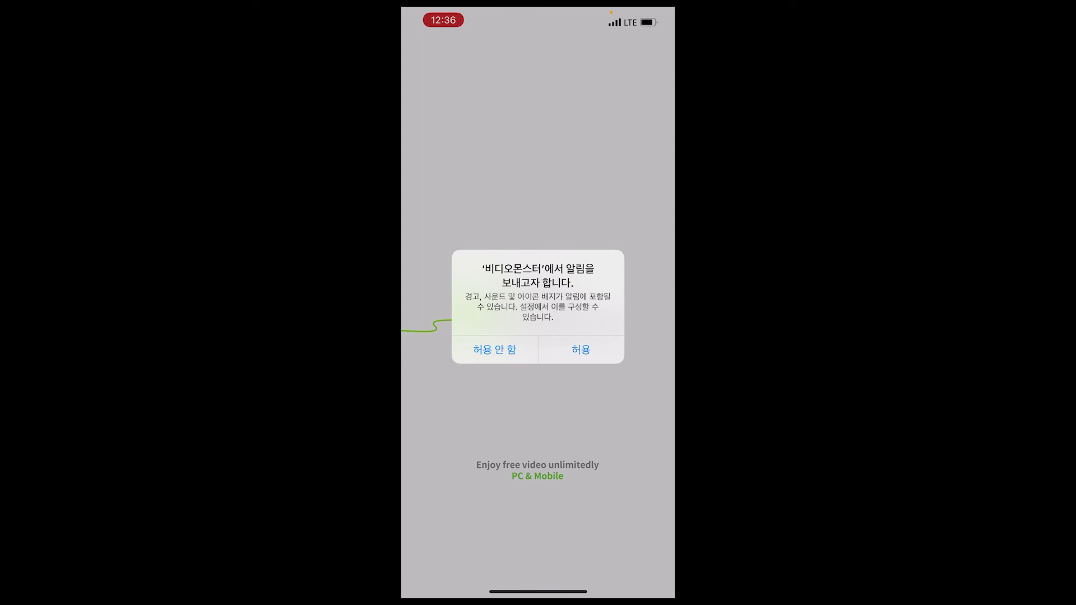
{"action": "left_click", "coordinate": [580, 348]}
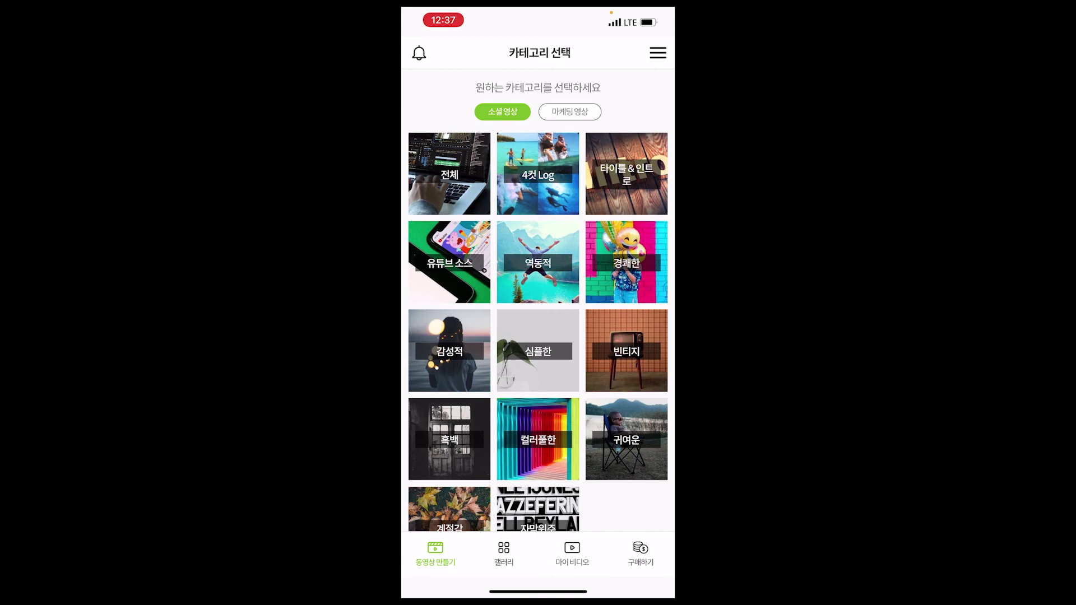
Browse the social video categories, choose 역동적 and open the Miredo surfing Title 16:9 design for editing.
{"action": "scroll", "coordinate": [538, 304], "scroll_direction": "down", "scroll_amount": 2}
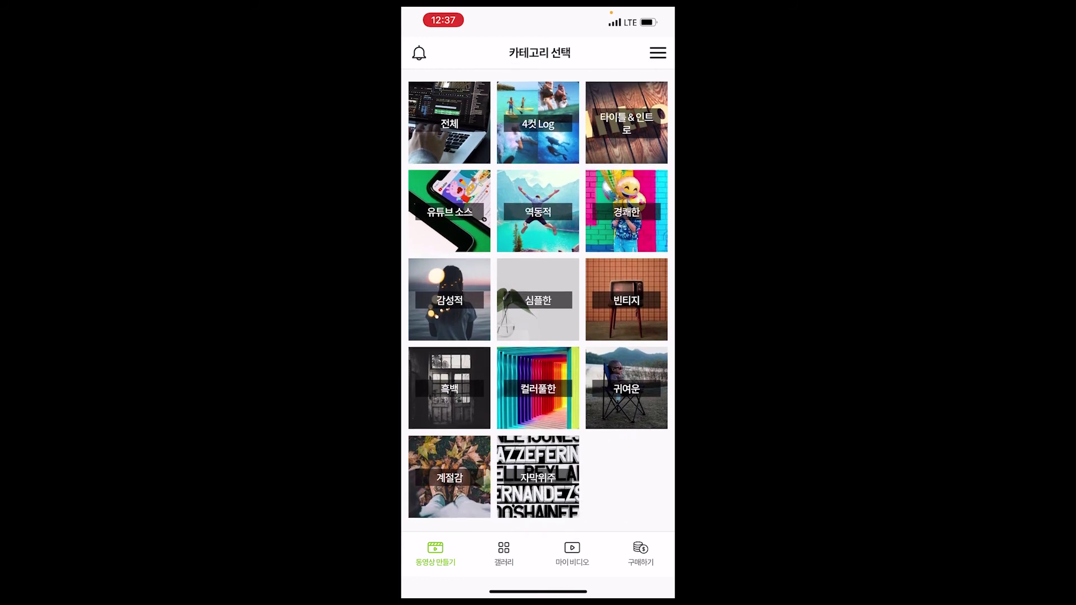
{"action": "scroll", "coordinate": [538, 307], "scroll_direction": "up", "scroll_amount": 2}
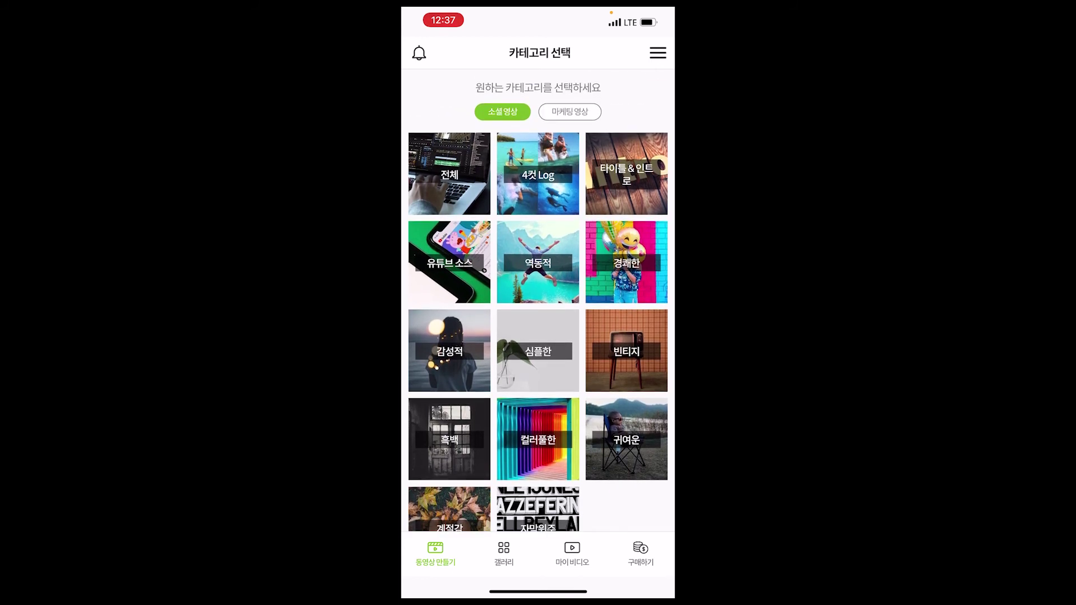
{"action": "left_click", "coordinate": [538, 262]}
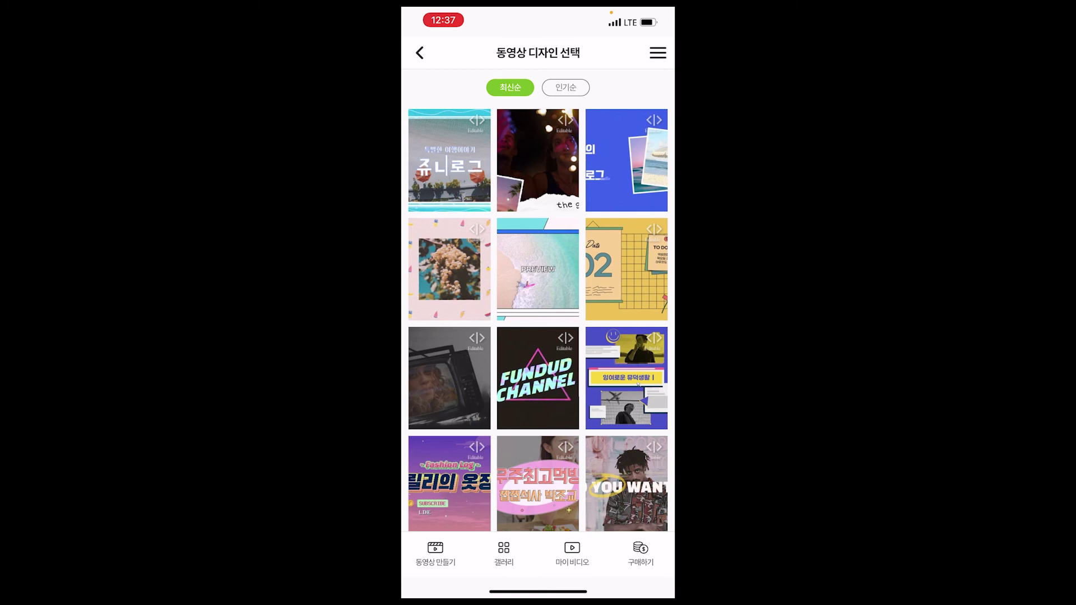
{"action": "left_click", "coordinate": [538, 268]}
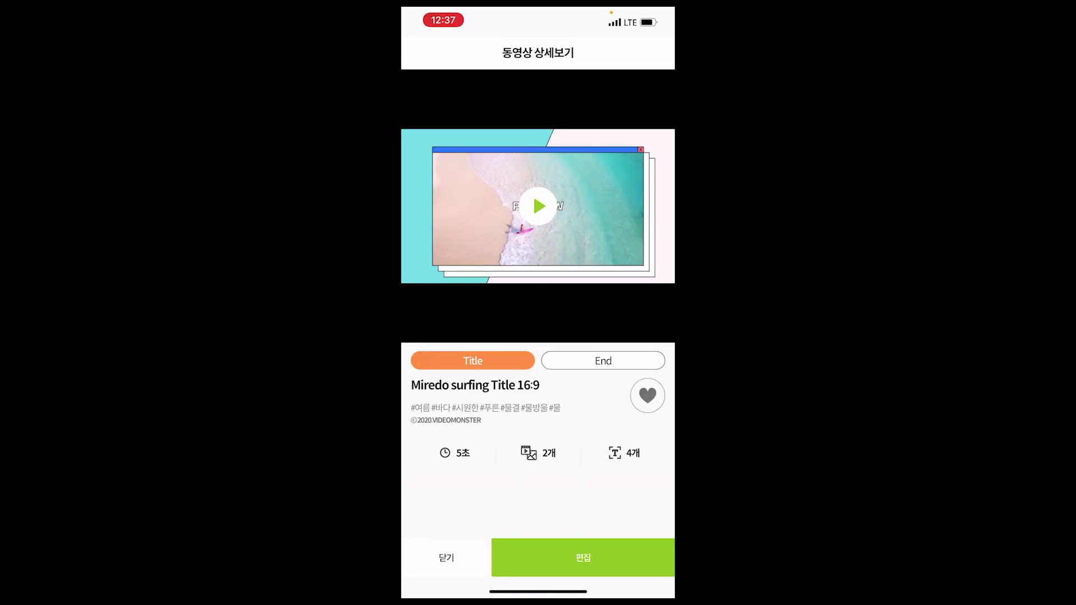
{"action": "left_click", "coordinate": [583, 558]}
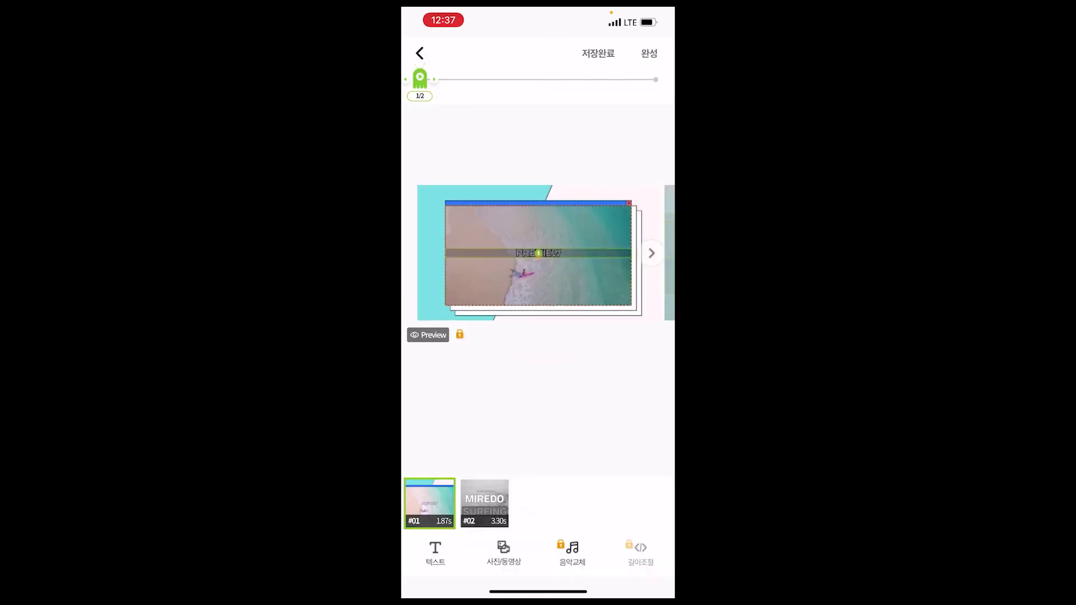
View scene #02 of the design and the 구매하기 pass options, and leave the app.
{"action": "left_click", "coordinate": [485, 503]}
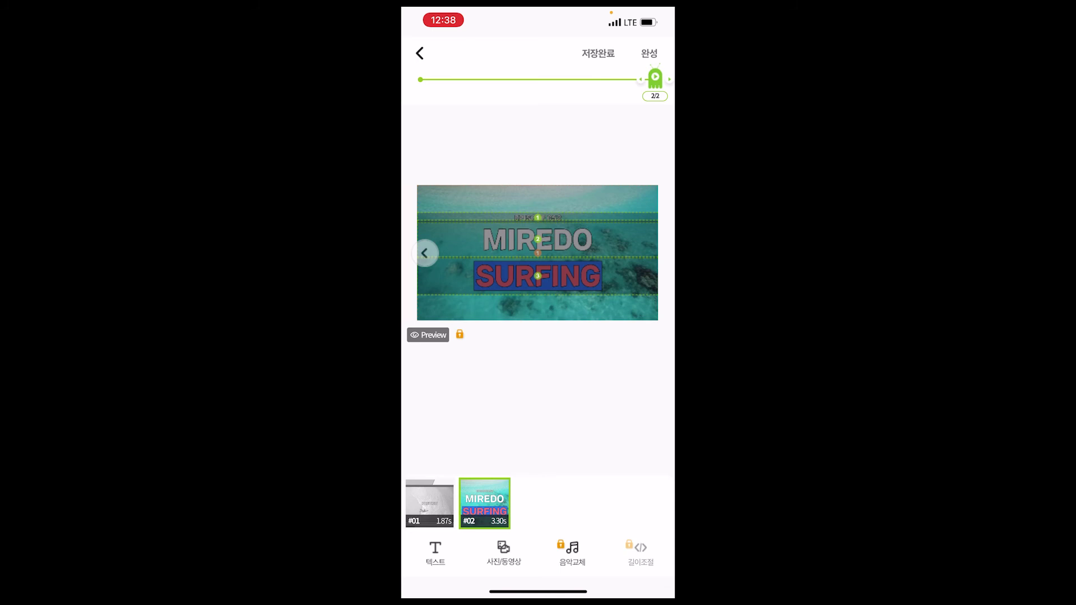
{"action": "left_click", "coordinate": [584, 345]}
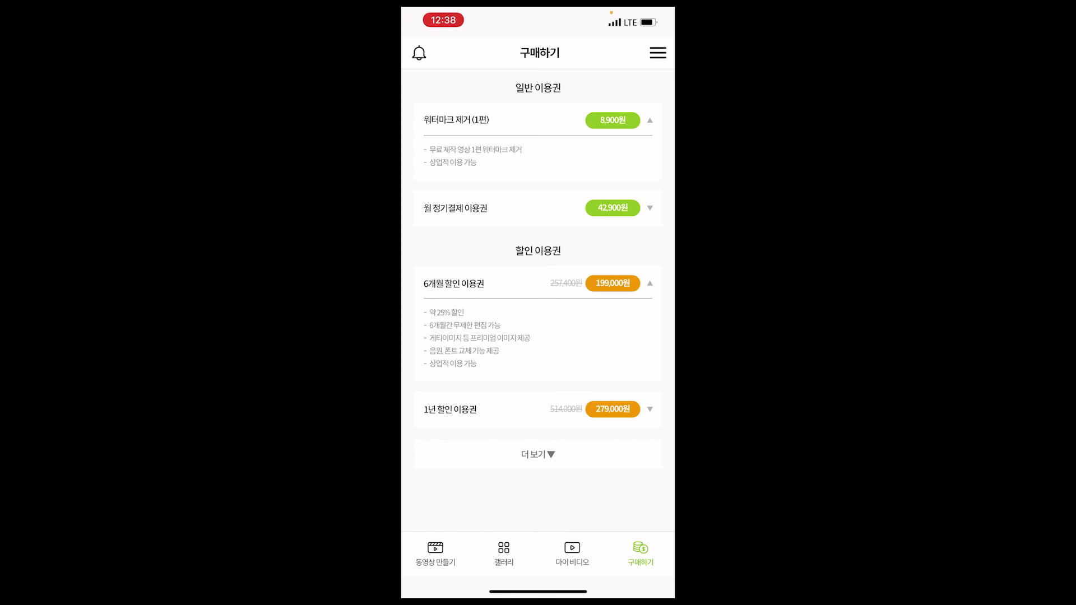
{"action": "left_click_drag", "start_coordinate": [538, 591], "coordinate": [661, 358]}
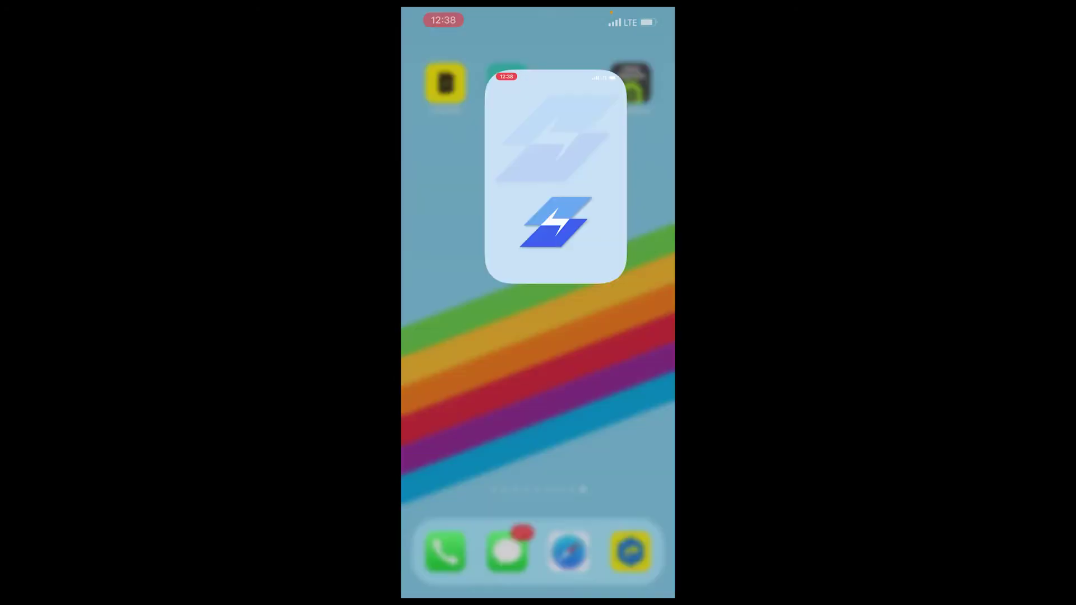
Allow notifications in Story Creator - Intro Maker and download the Ocean Waves video template.
{"action": "left_click", "coordinate": [581, 357]}
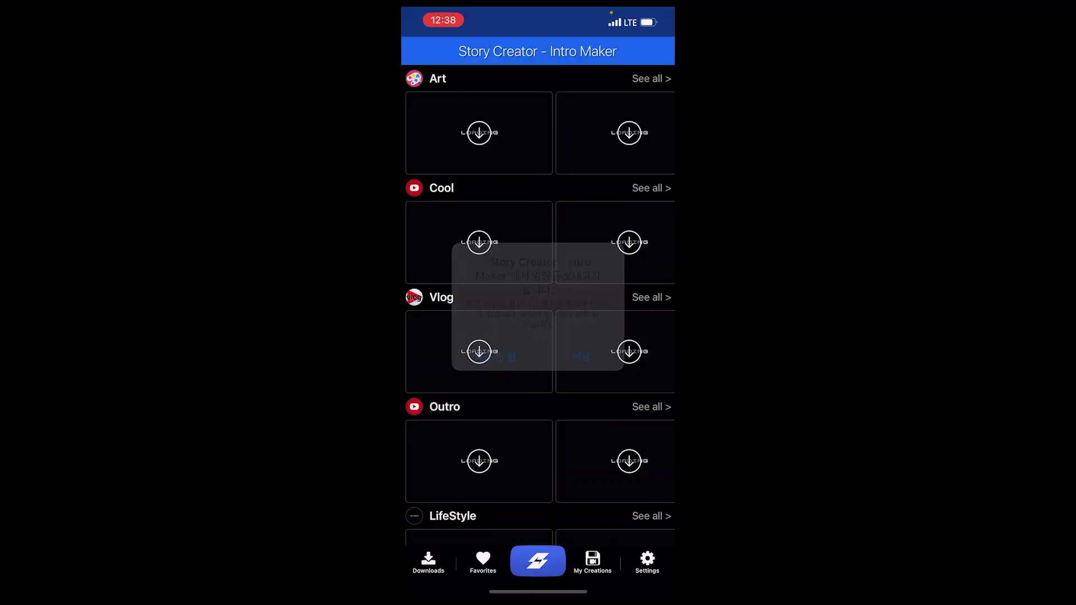
{"action": "left_click", "coordinate": [538, 372]}
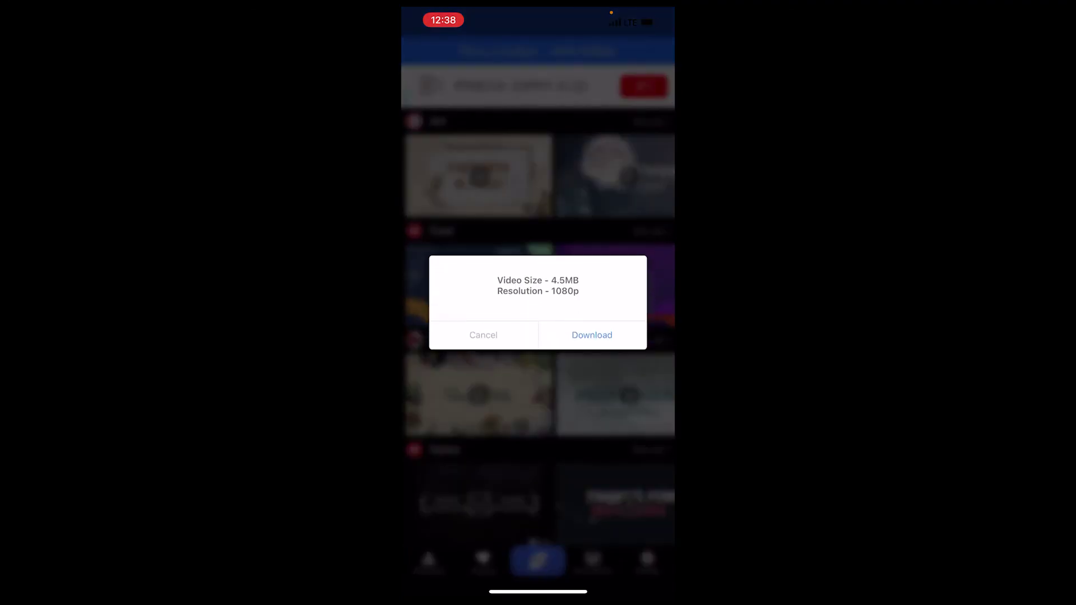
{"action": "left_click", "coordinate": [591, 334]}
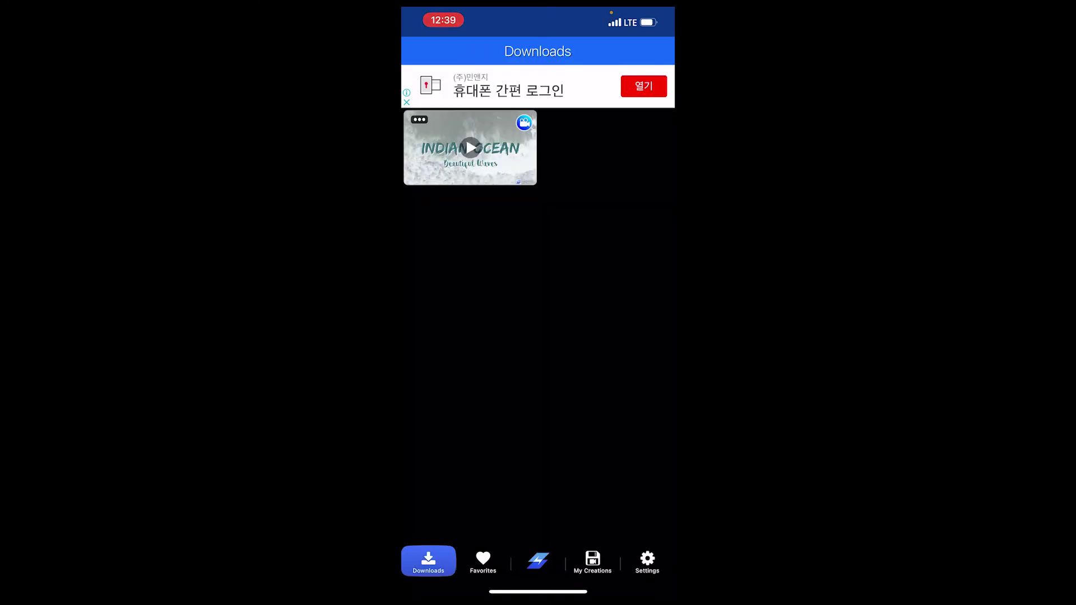
Preview the downloaded Indian Ocean video and open its template for editing.
{"action": "left_click", "coordinate": [470, 147]}
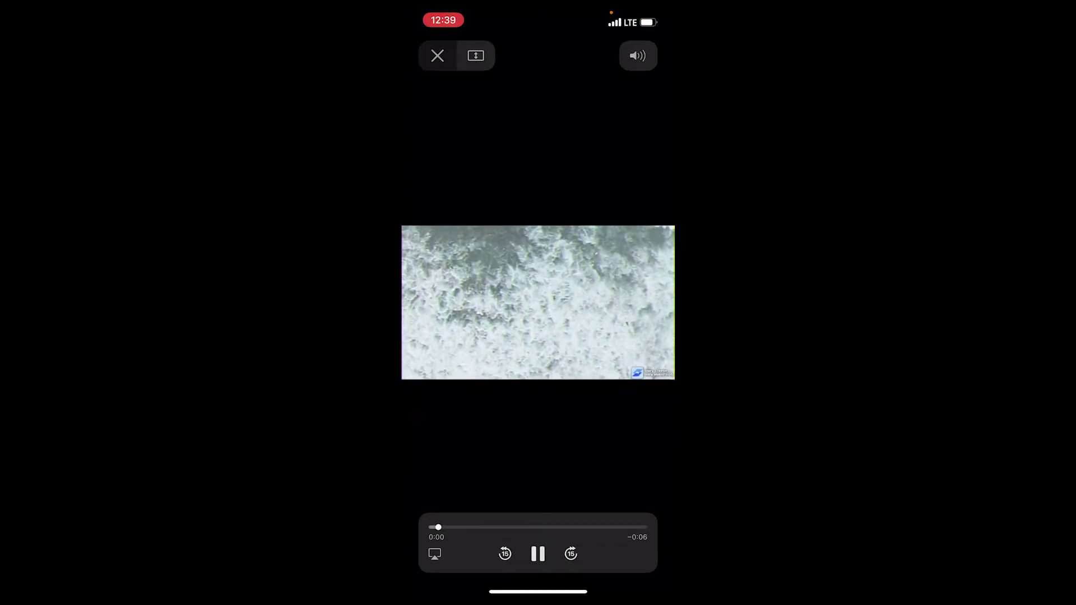
{"action": "left_click", "coordinate": [437, 55]}
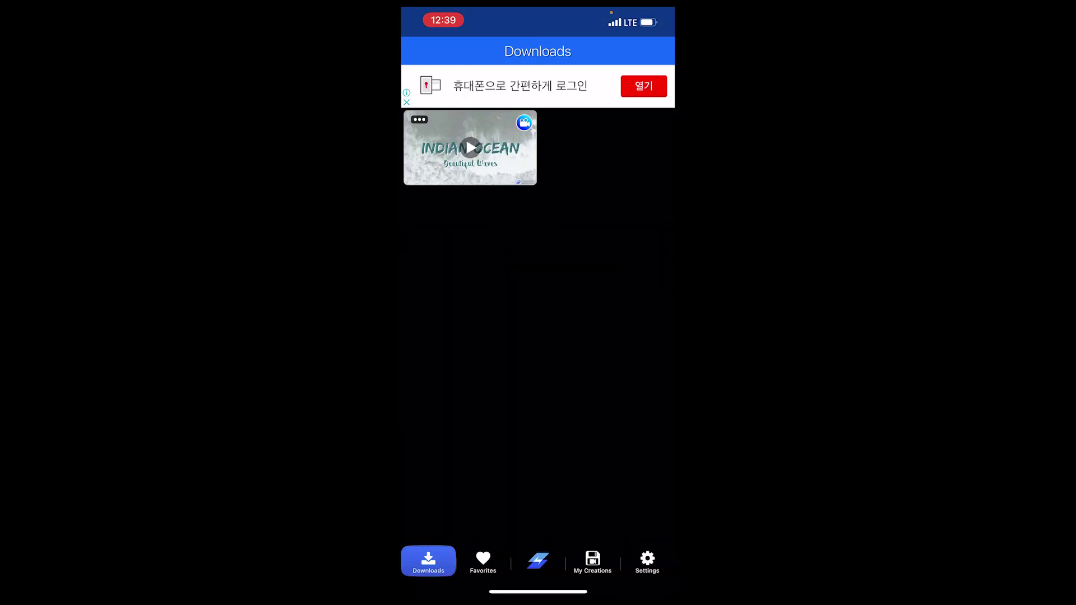
{"action": "left_click", "coordinate": [524, 122]}
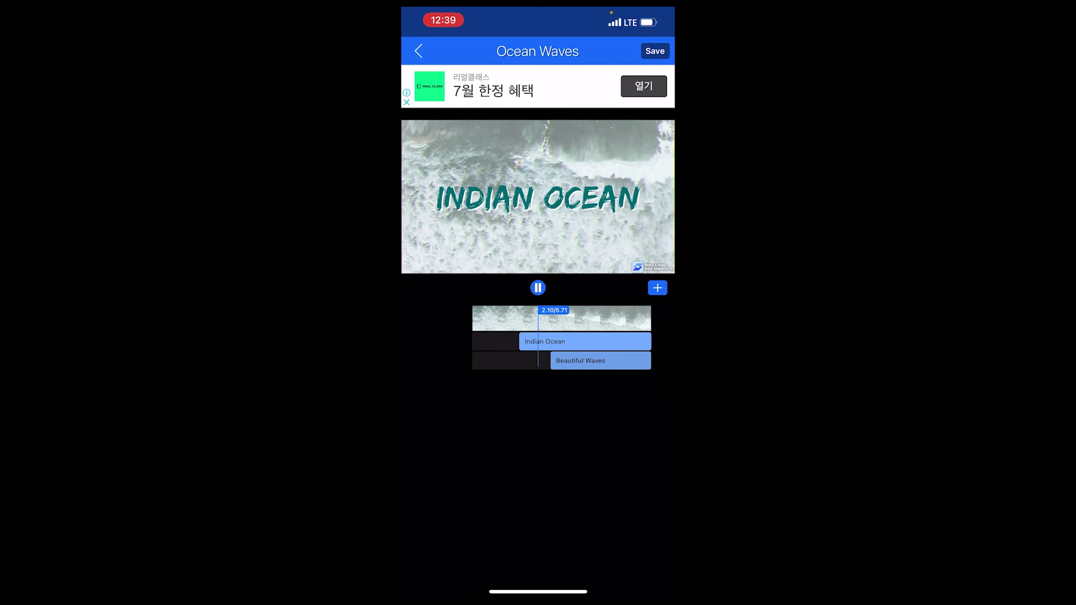
View the color choices for the INDIAN OCEAN title and set its text shadow to 1.8 px.
{"action": "left_click", "coordinate": [538, 197]}
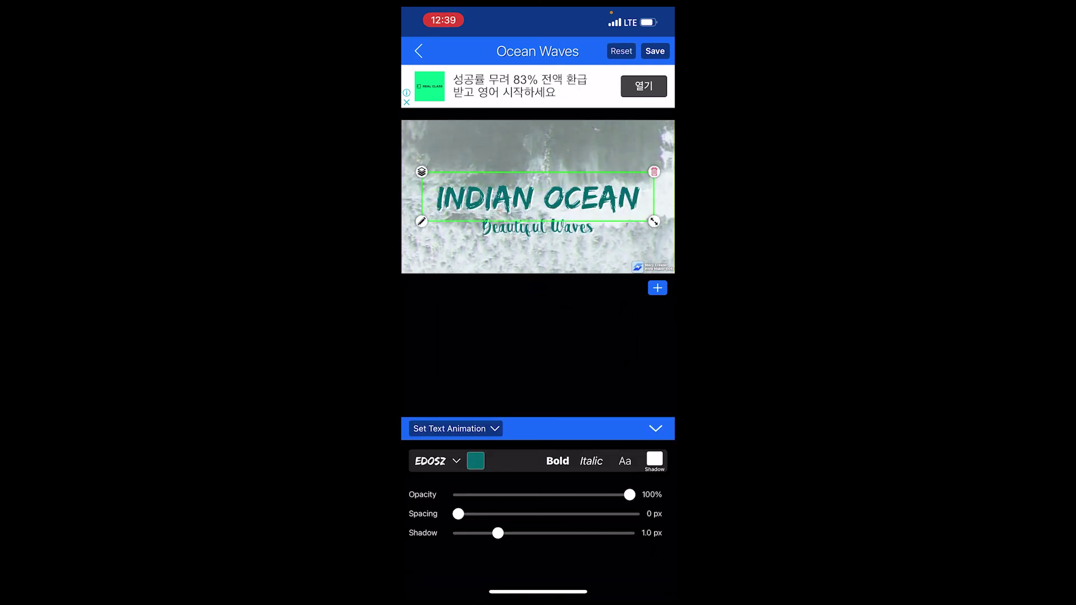
{"action": "left_click", "coordinate": [475, 460]}
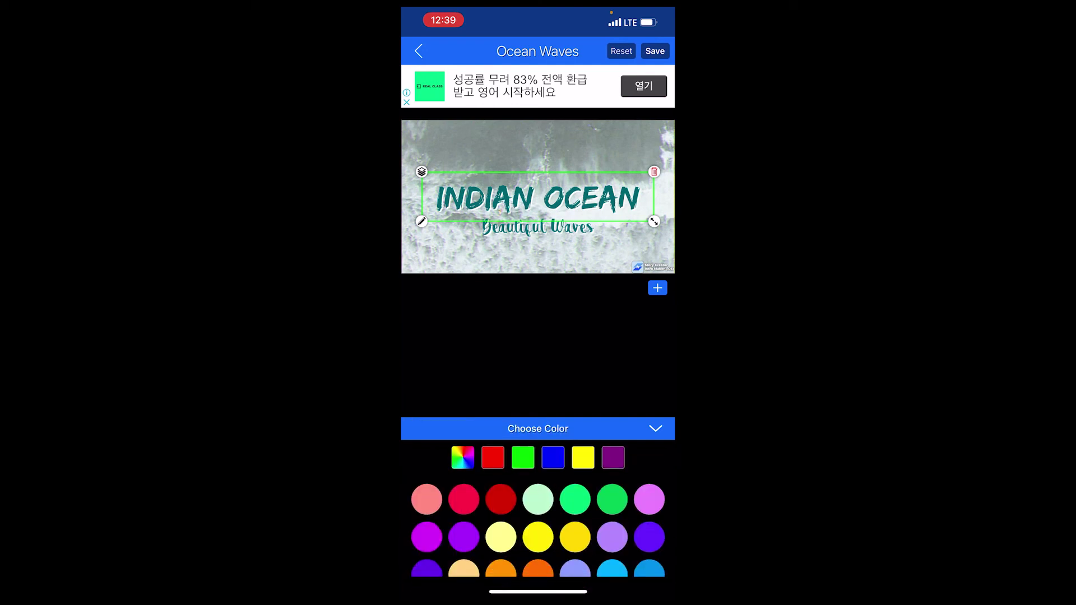
{"action": "left_click", "coordinate": [655, 428]}
{"action": "left_click_drag", "start_coordinate": [458, 513], "coordinate": [528, 532]}
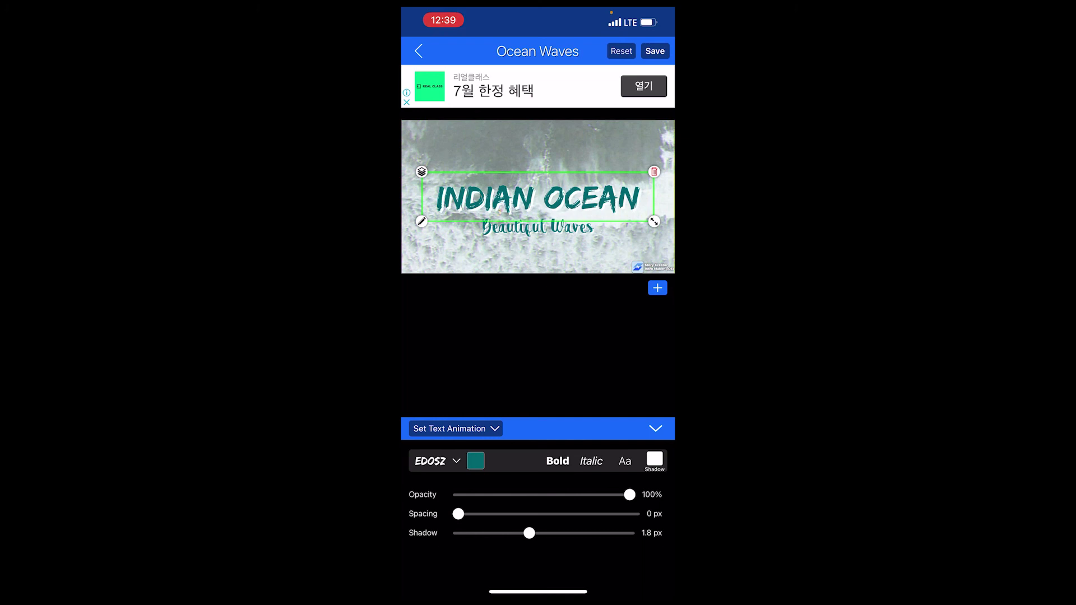
Switch to the App Store and look through the 인트로 search results for other intro and thumbnail maker apps.
{"action": "left_click_drag", "start_coordinate": [538, 591], "coordinate": [644, 336]}
{"action": "left_click_drag", "start_coordinate": [476, 280], "coordinate": [644, 280]}
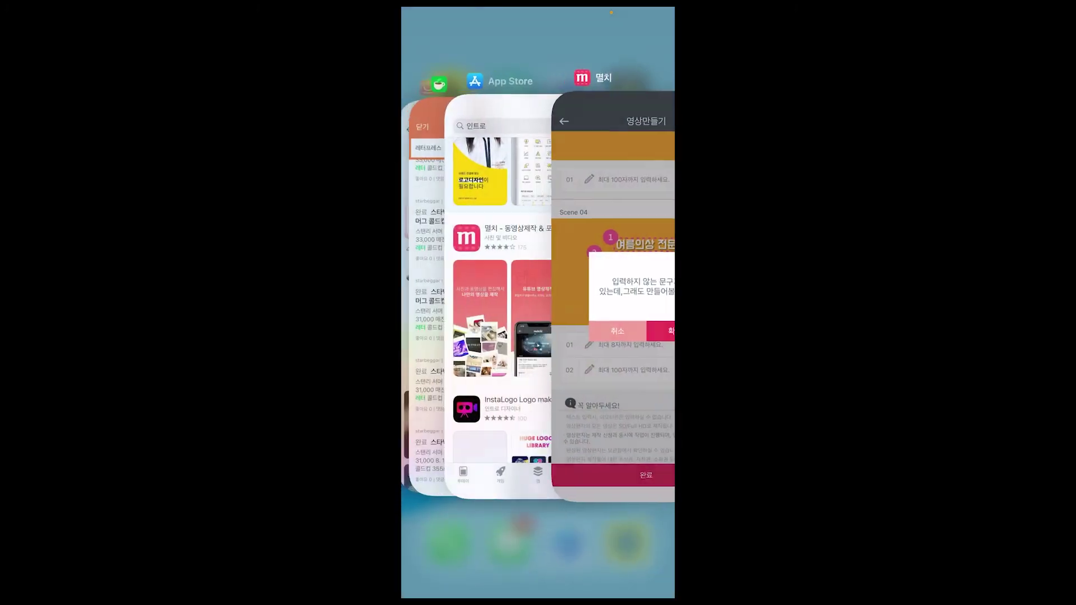
{"action": "left_click", "coordinate": [532, 297]}
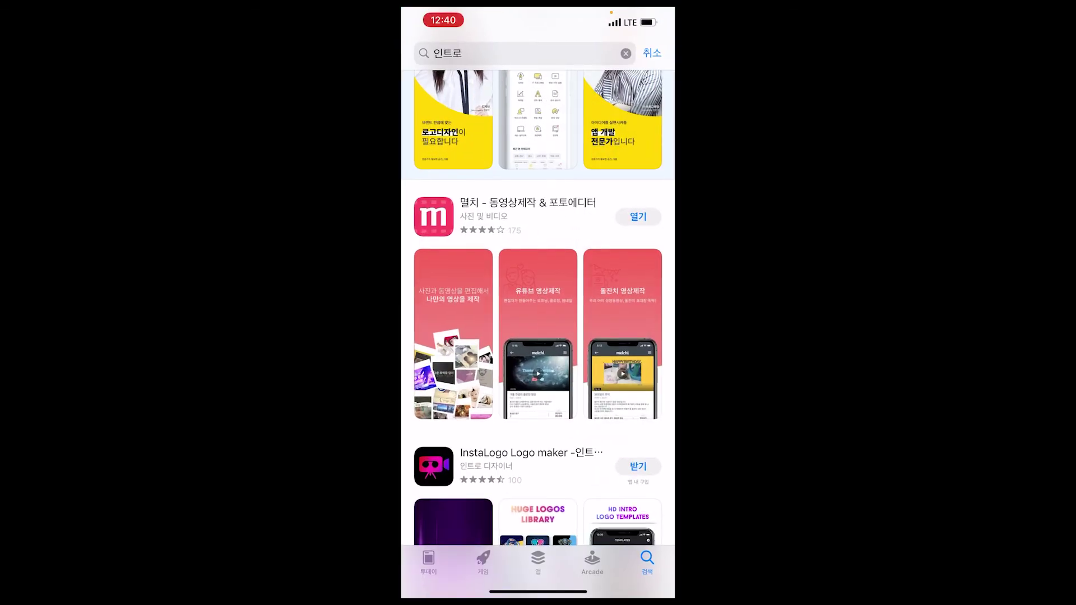
{"action": "scroll", "coordinate": [538, 331], "scroll_direction": "down", "scroll_amount": 10}
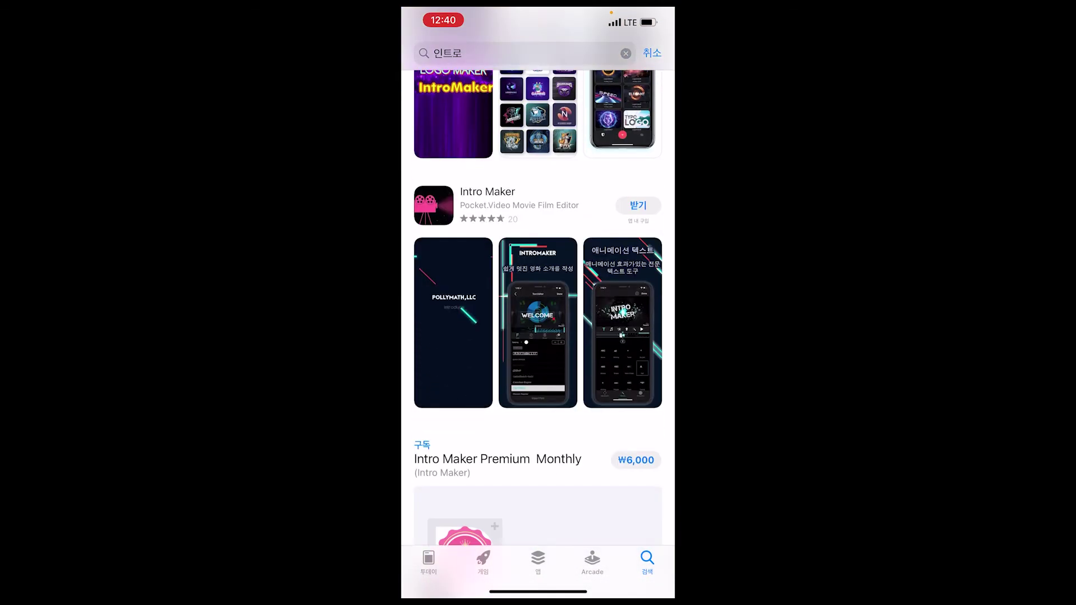
{"action": "scroll", "coordinate": [538, 330], "scroll_direction": "down", "scroll_amount": 5}
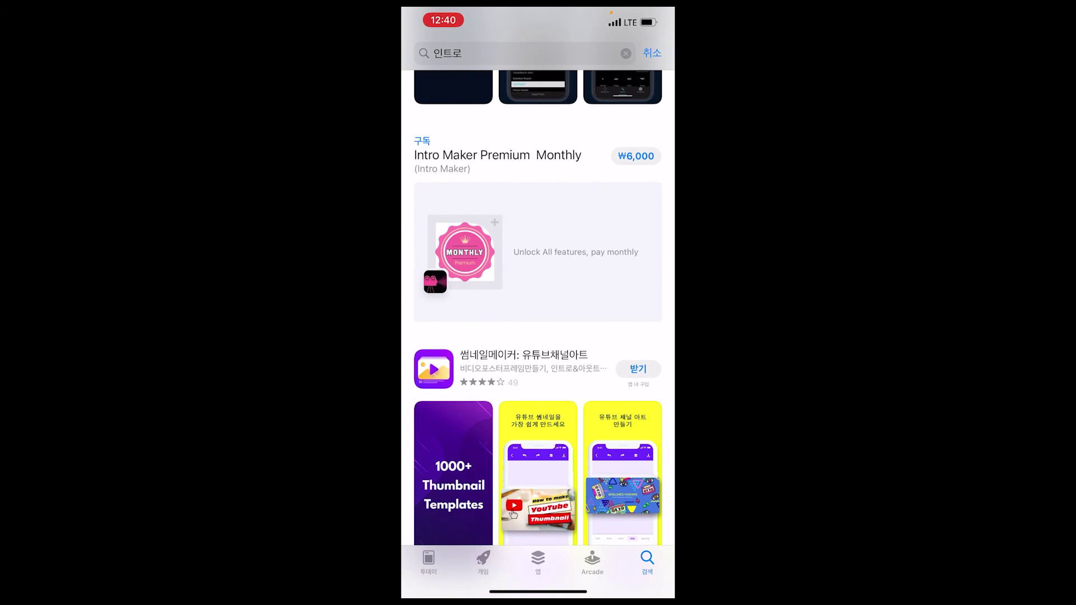
{"action": "scroll", "coordinate": [537, 330], "scroll_direction": "down", "scroll_amount": 9}
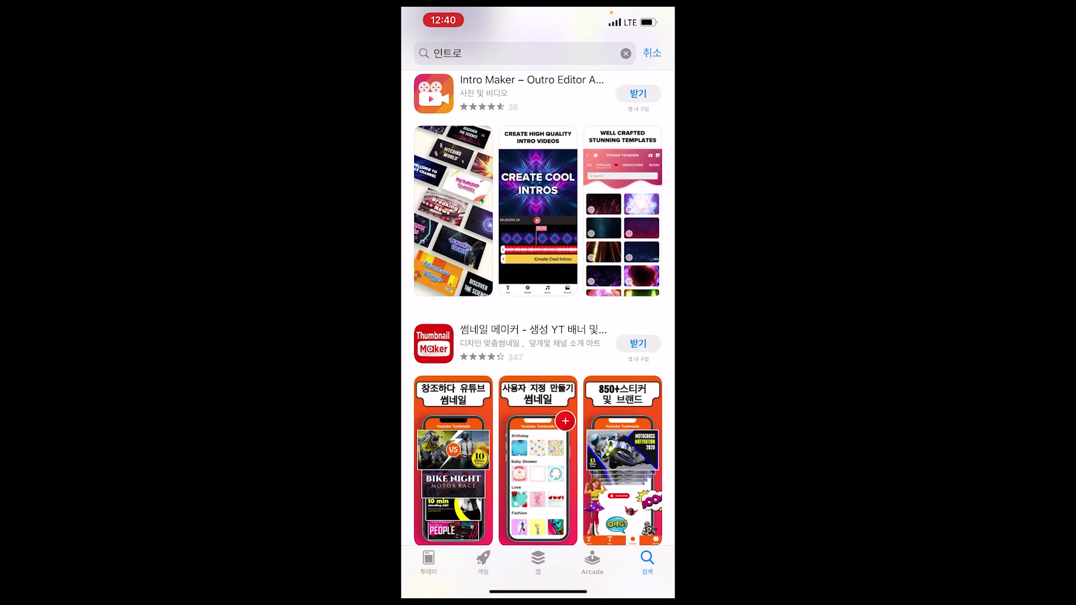